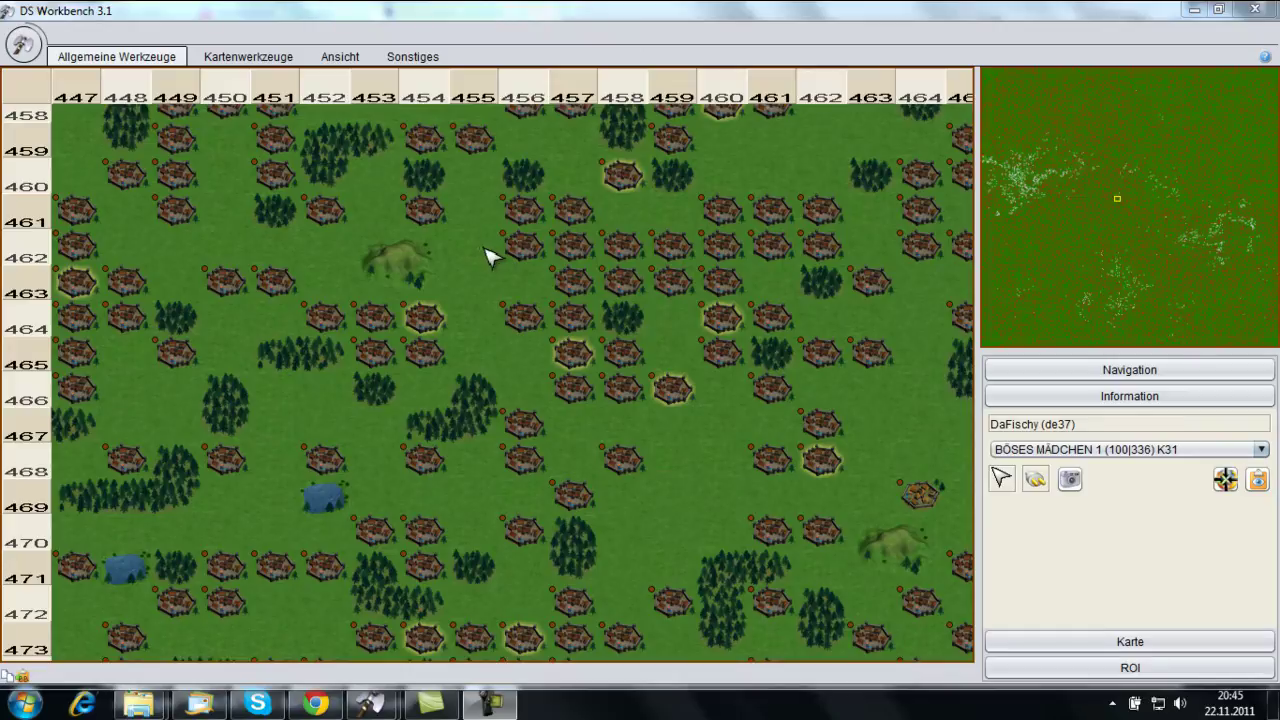
# Step: Open the automatic attack planner (Angriffsplaner automatisch)
pyautogui.click(141, 60)
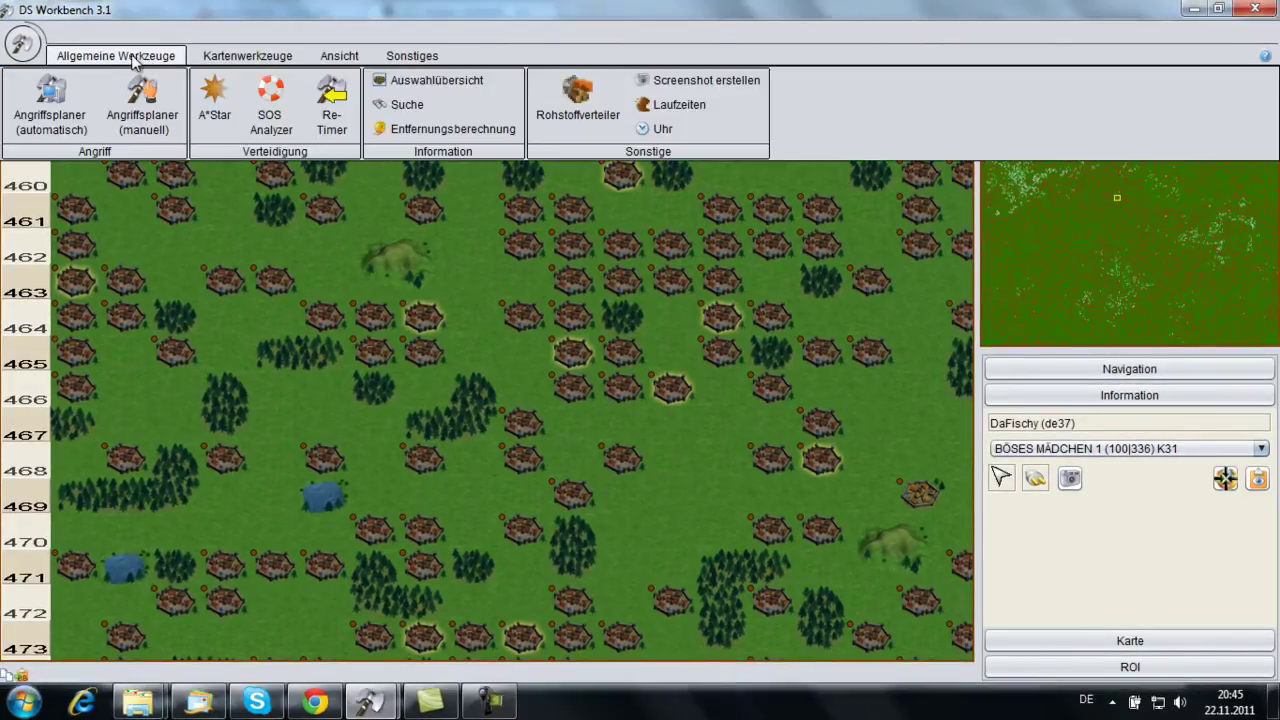
pyautogui.click(55, 100)
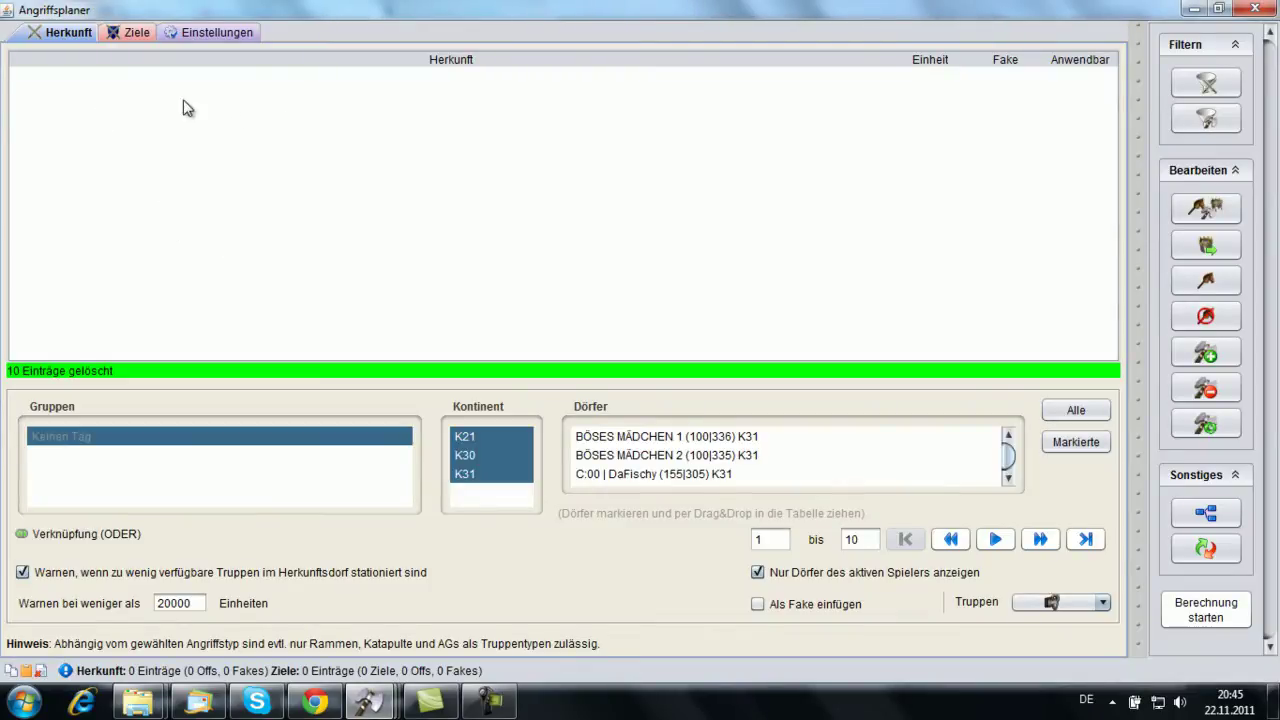
# Step: Switch to Chrome, open the game's village overview and copy the ten village rows from (101|317) to (88|315)
pyautogui.click(315, 700)
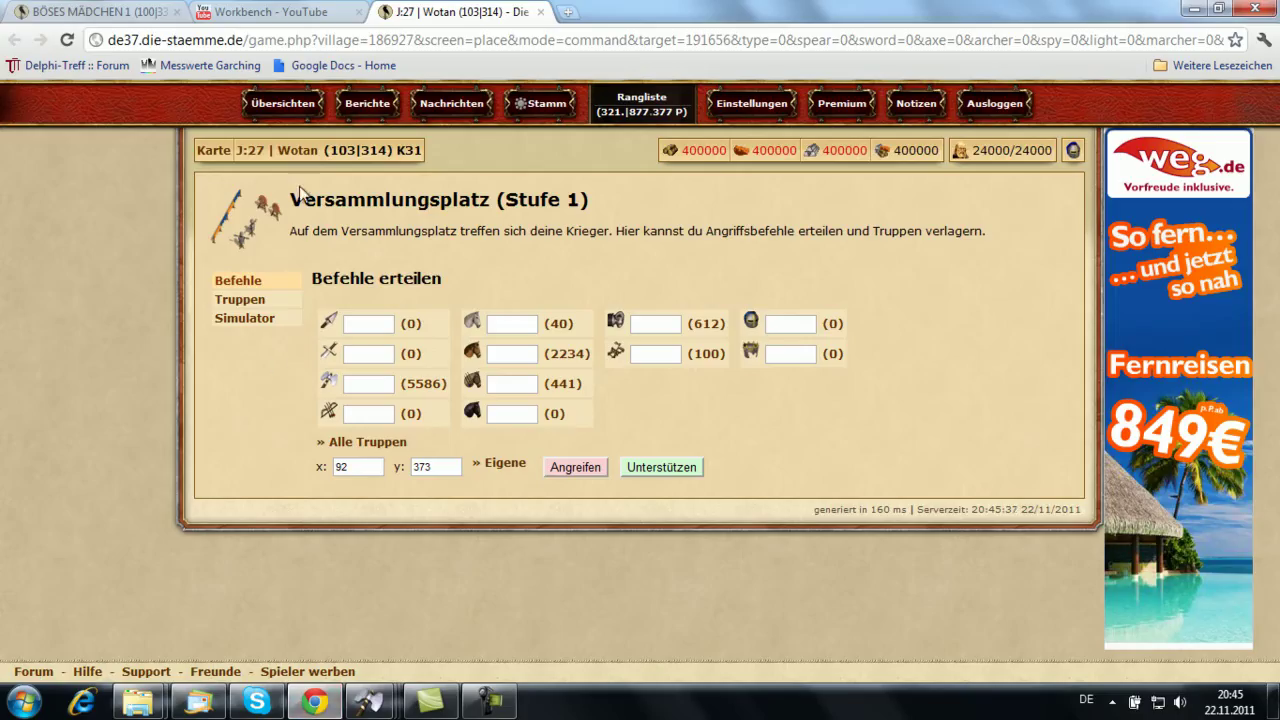
pyautogui.click(286, 110)
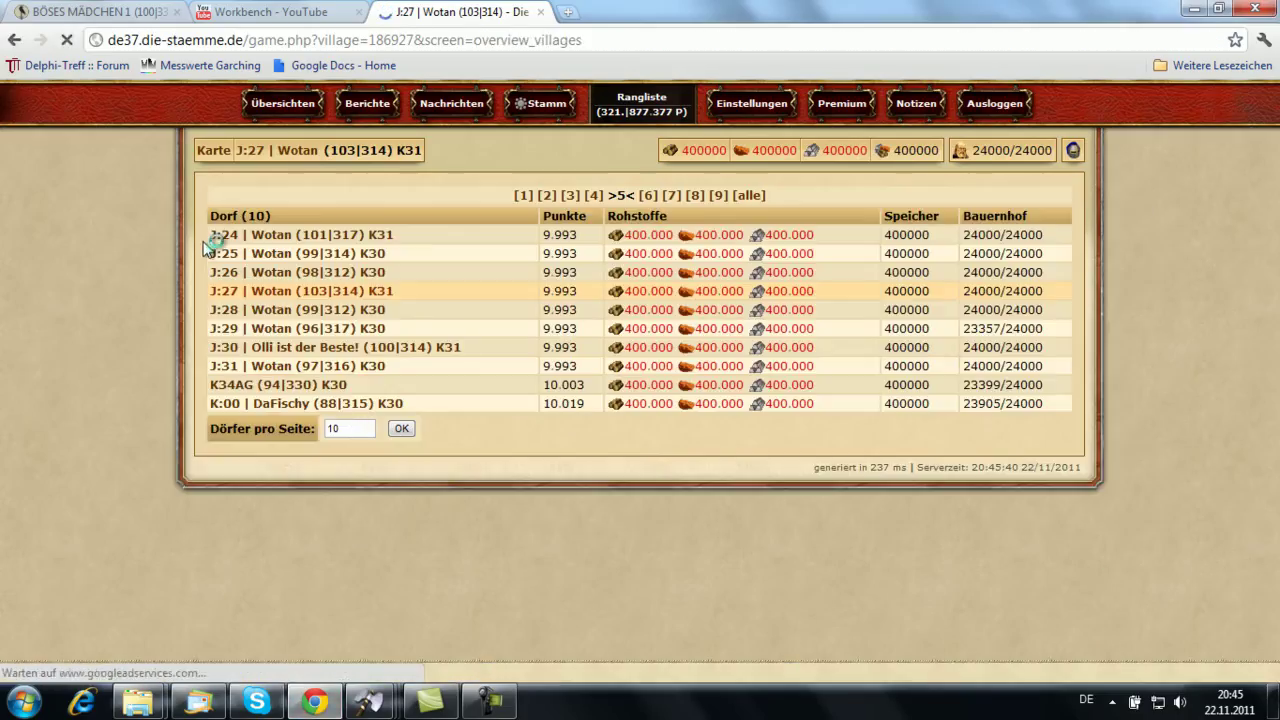
pyautogui.moveTo(210, 236); pyautogui.dragTo(815, 405)
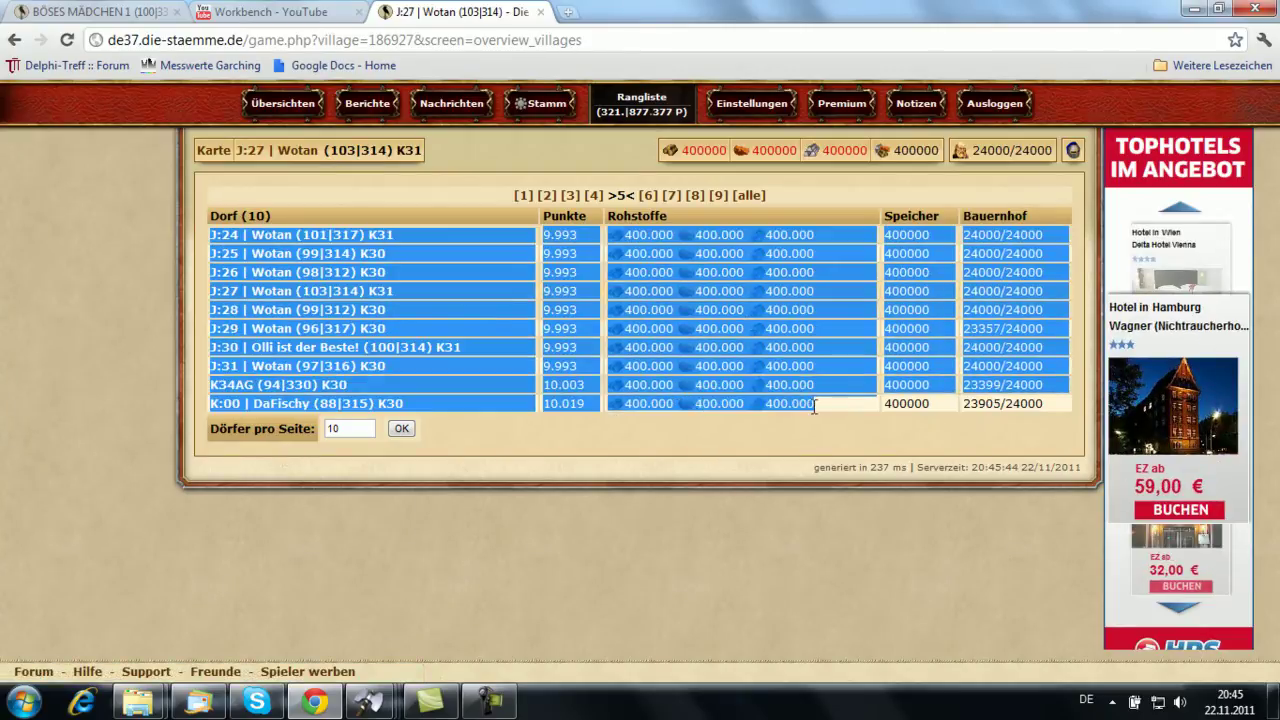
pyautogui.rightClick(738, 380)
pyautogui.click(770, 374)
# Step: Switch back to DS Workbench and paste the copied villages into the origin list without ignoring those with fewer than 20000 units
pyautogui.click(385, 705)
pyautogui.click(500, 575)
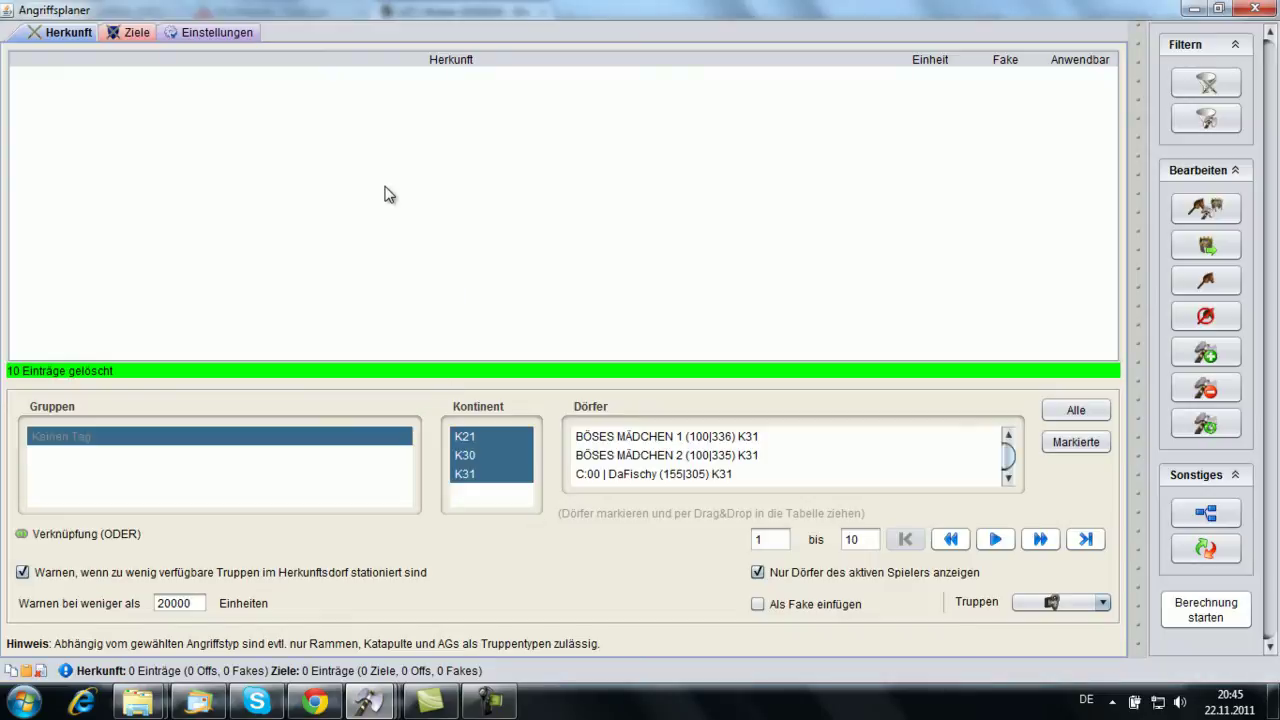
pyautogui.hotkey('ctrl', 'v')
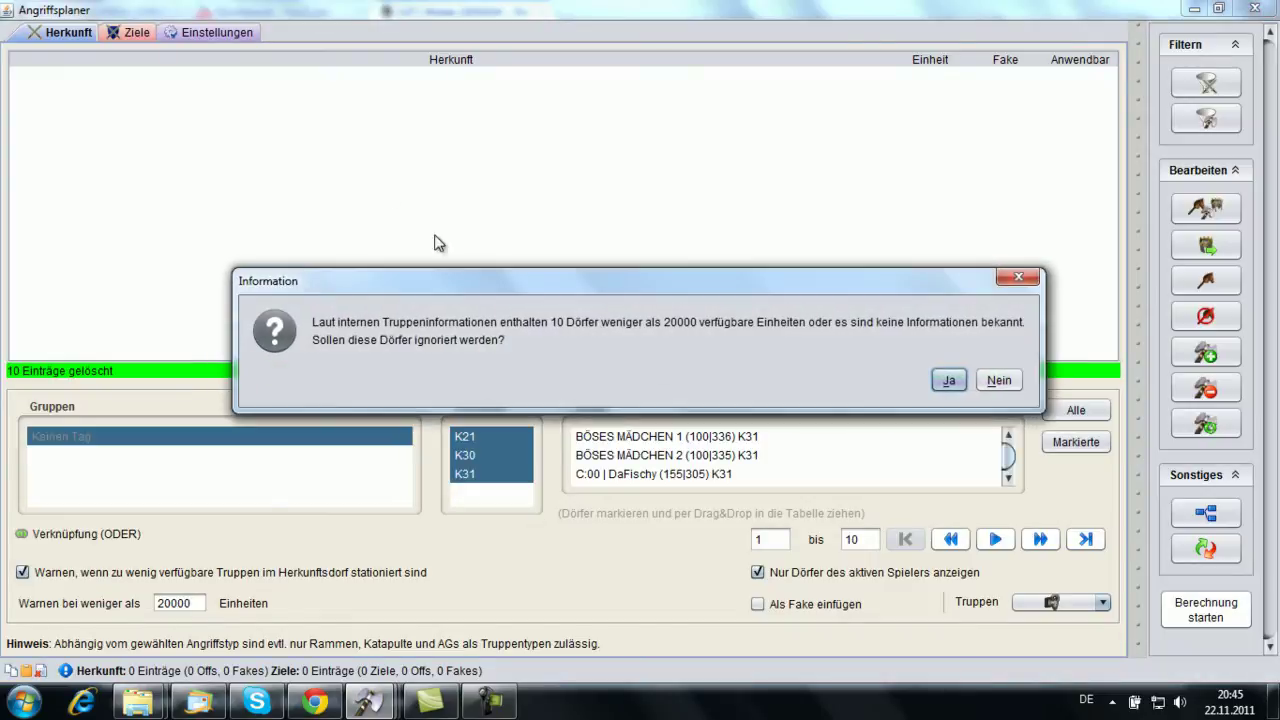
pyautogui.click(996, 381)
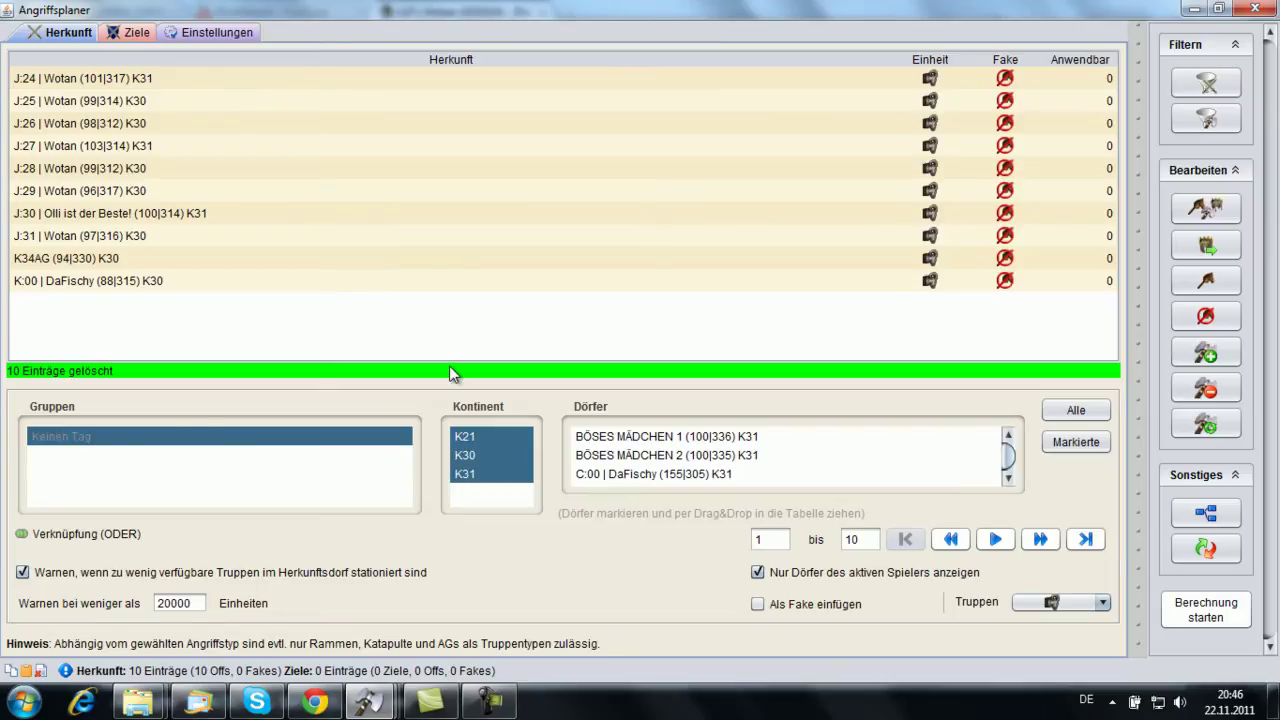
pyautogui.moveTo(334, 706)
pyautogui.click(104, 82)
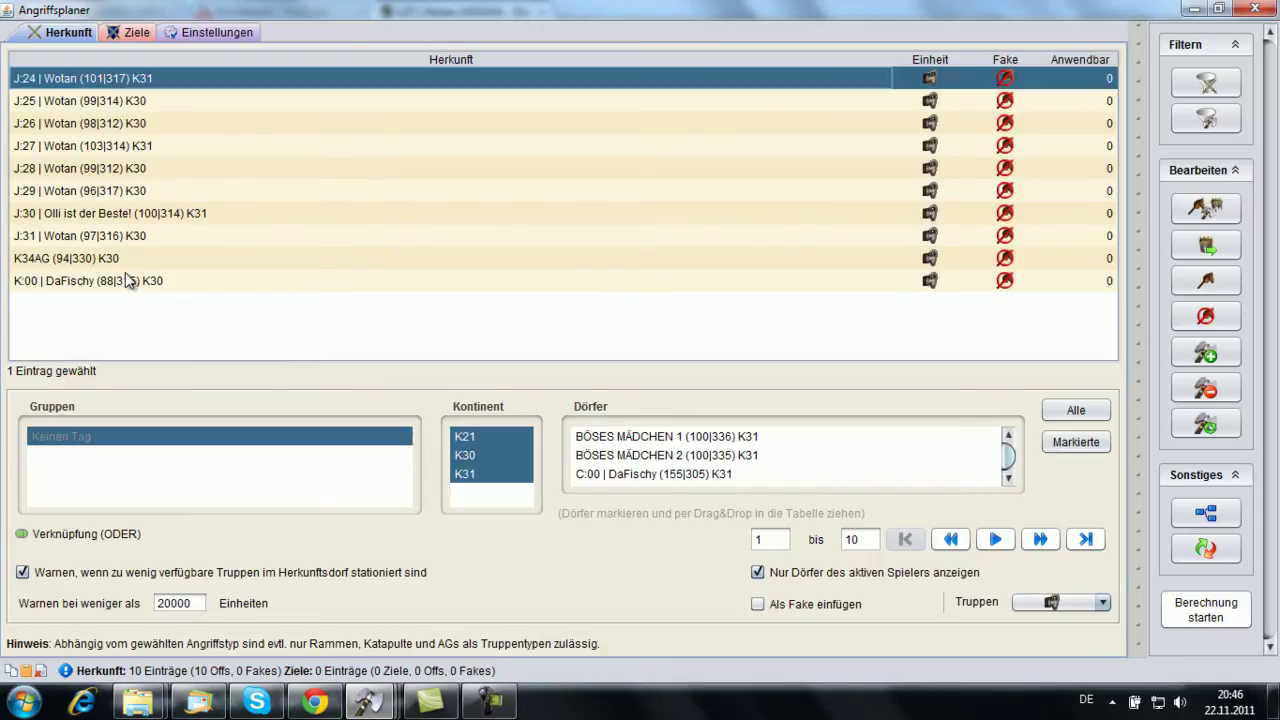
# Step: Show the planner's target list, switch to Chrome and open the target player's profile from a village on the map further south
pyautogui.click(137, 33)
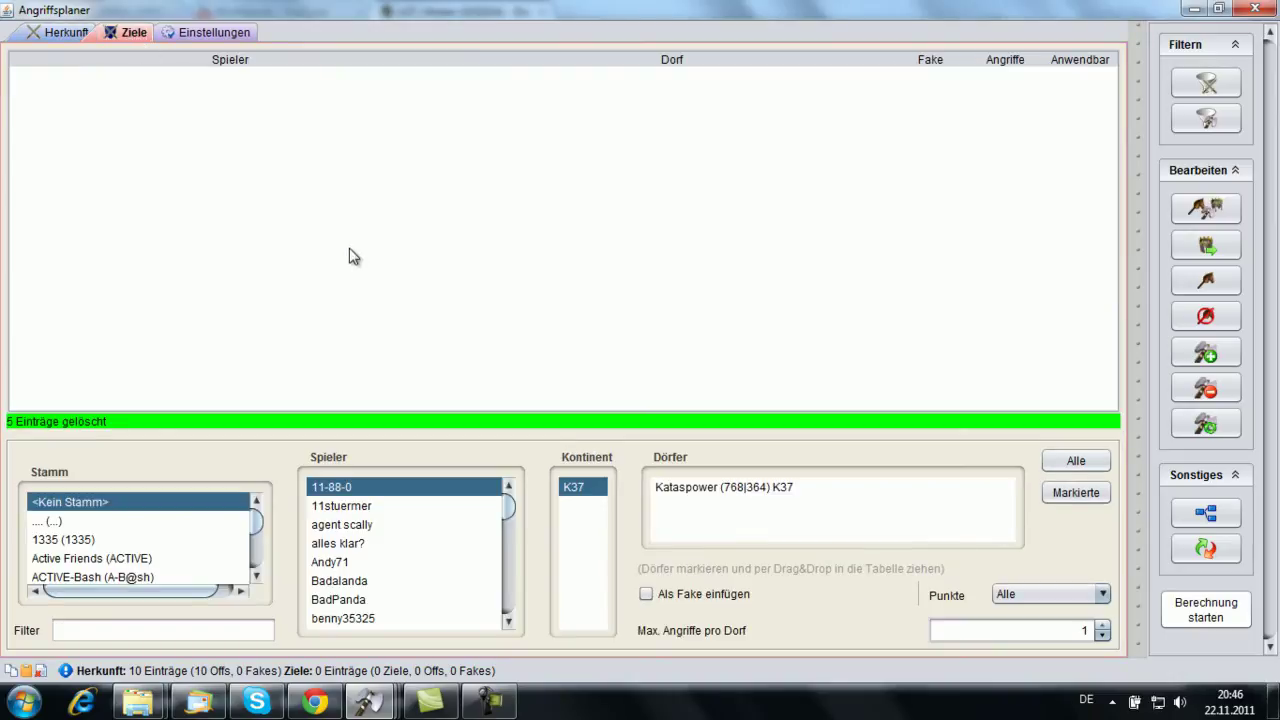
pyautogui.click(315, 702)
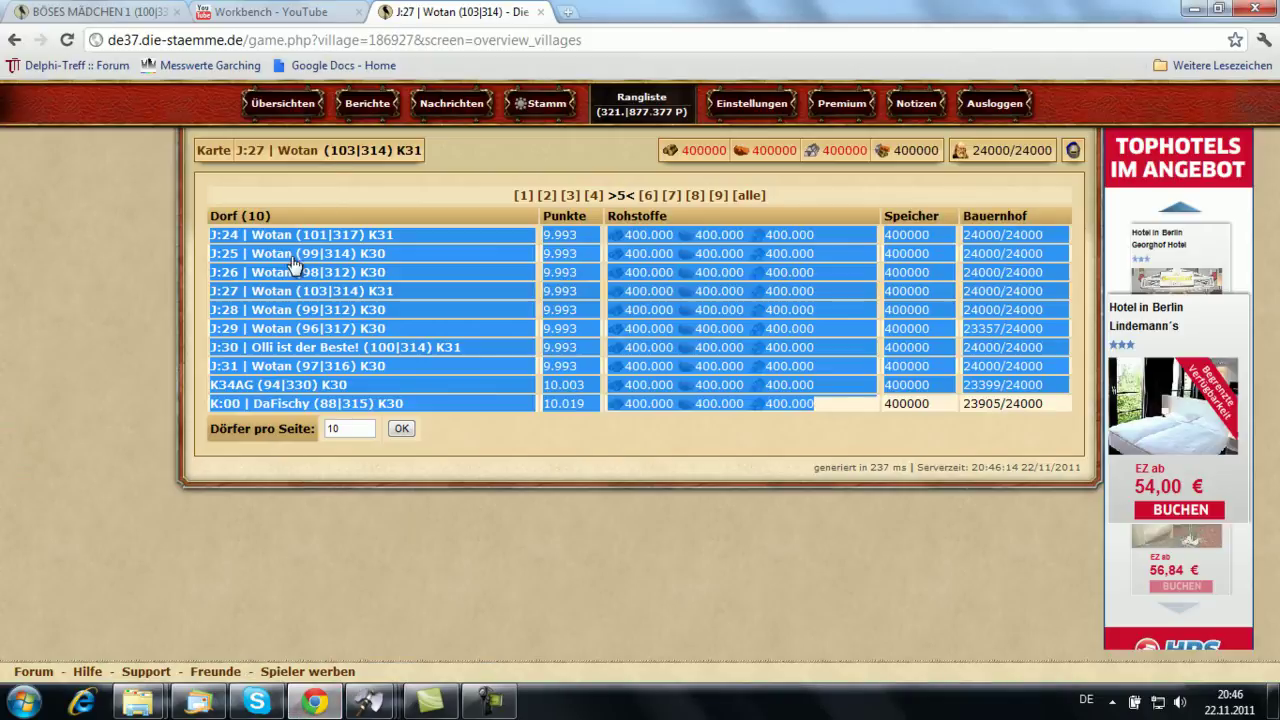
pyautogui.click(212, 150)
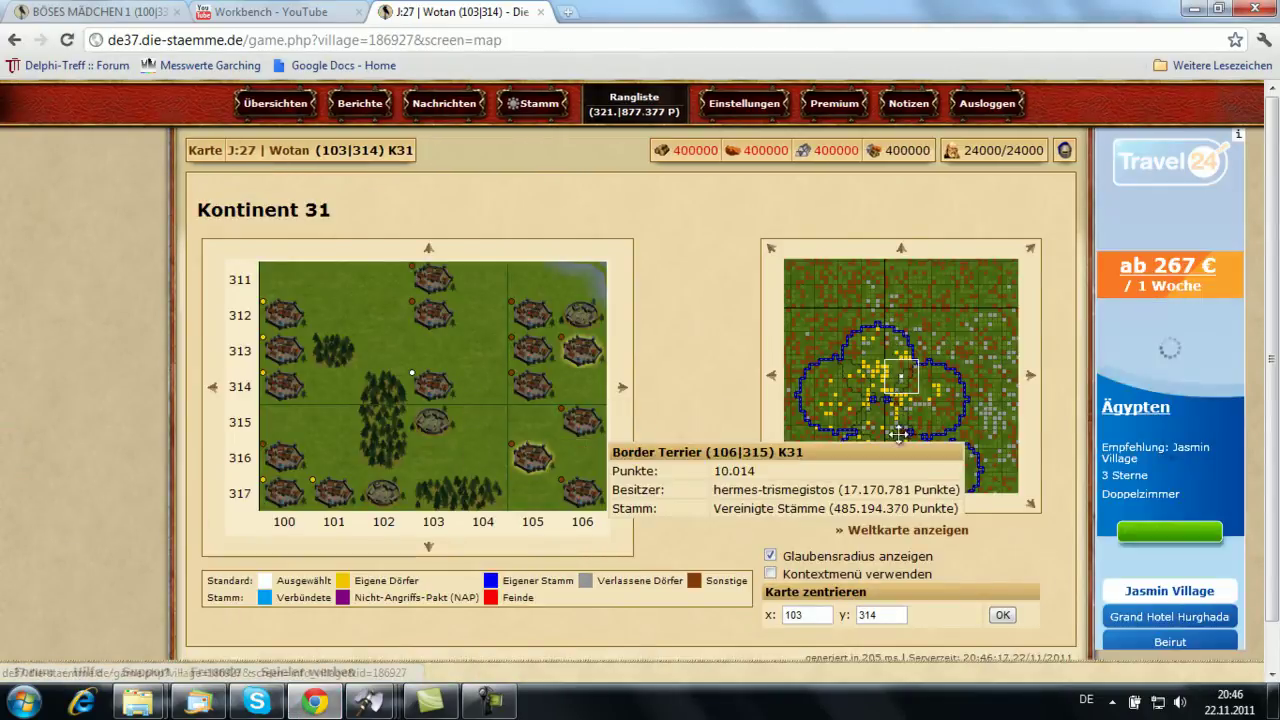
pyautogui.click(889, 486)
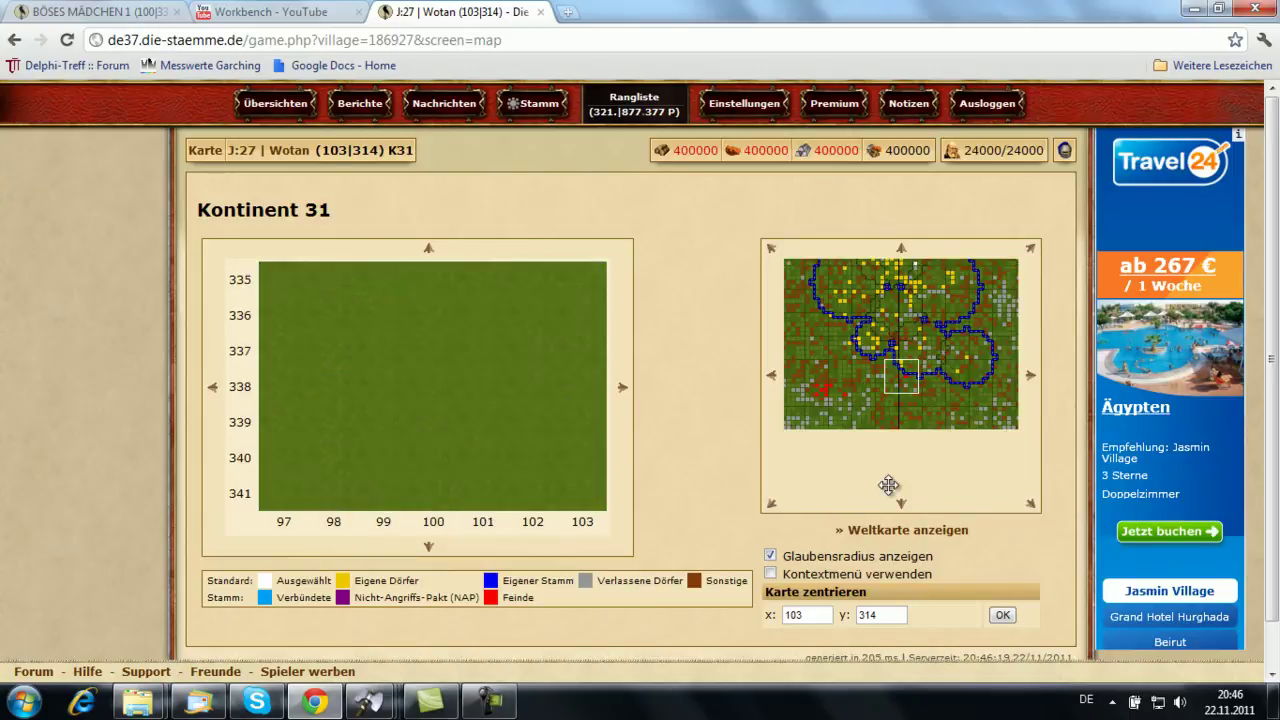
pyautogui.click(483, 380)
pyautogui.click(352, 289)
# Step: Copy the rows Barbarendorf 1 to Barbarendorf6 with their coordinates from the player's village list
pyautogui.moveTo(204, 430); pyautogui.dragTo(451, 451)
pyautogui.click(471, 563)
pyautogui.moveTo(204, 430); pyautogui.dragTo(373, 431)
pyautogui.click(463, 533)
pyautogui.rightClick(406, 430)
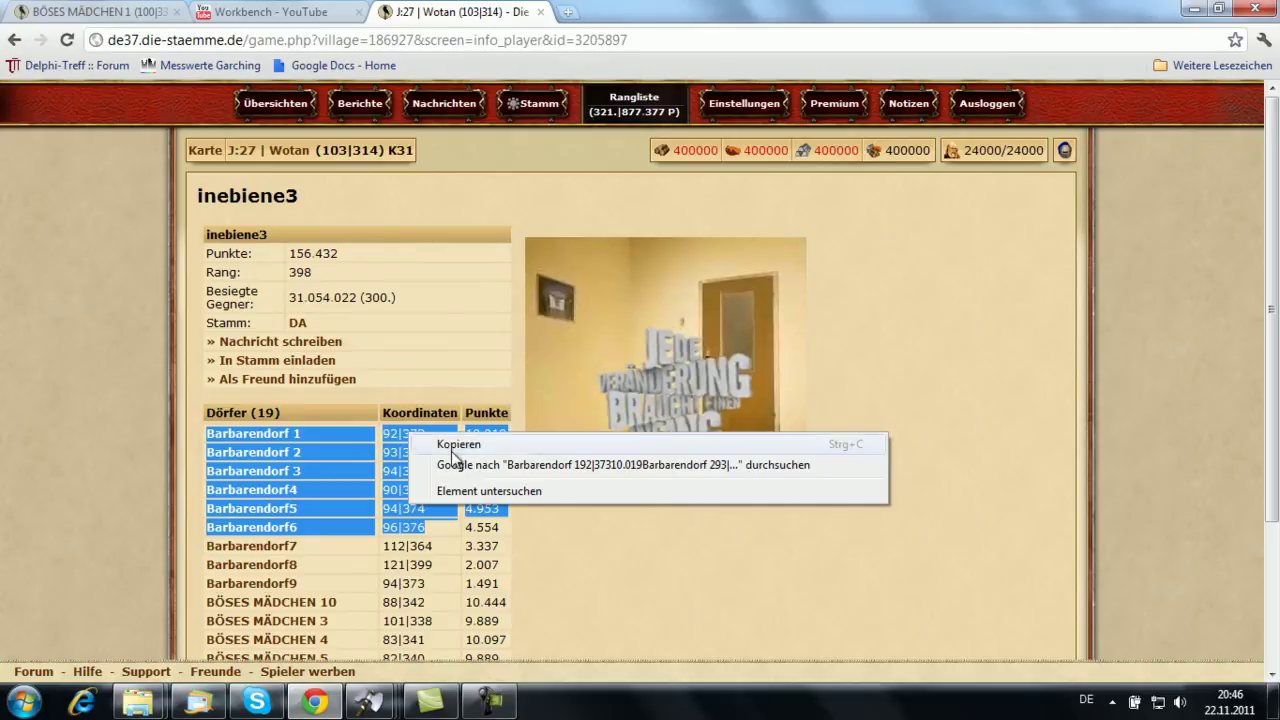
pyautogui.click(445, 443)
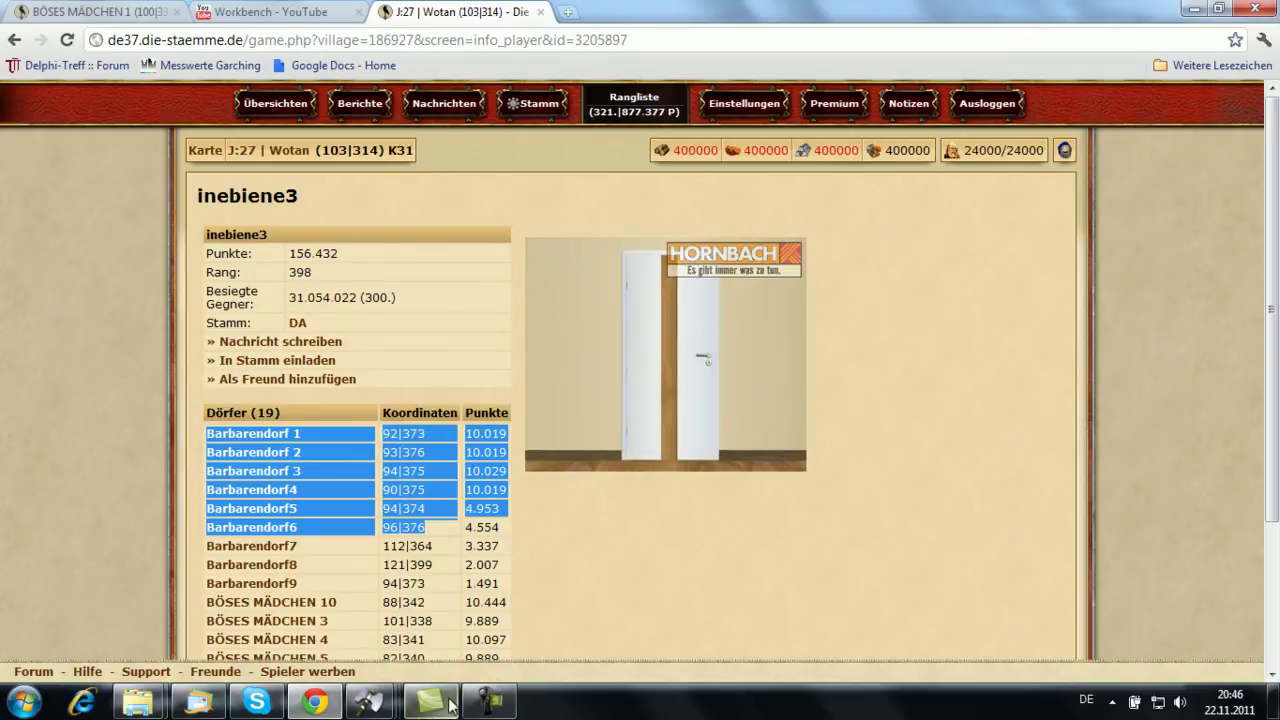
# Step: Switch back to DS Workbench and paste the copied Barbarendorf villages into the target list
pyautogui.click(377, 705)
pyautogui.click(529, 549)
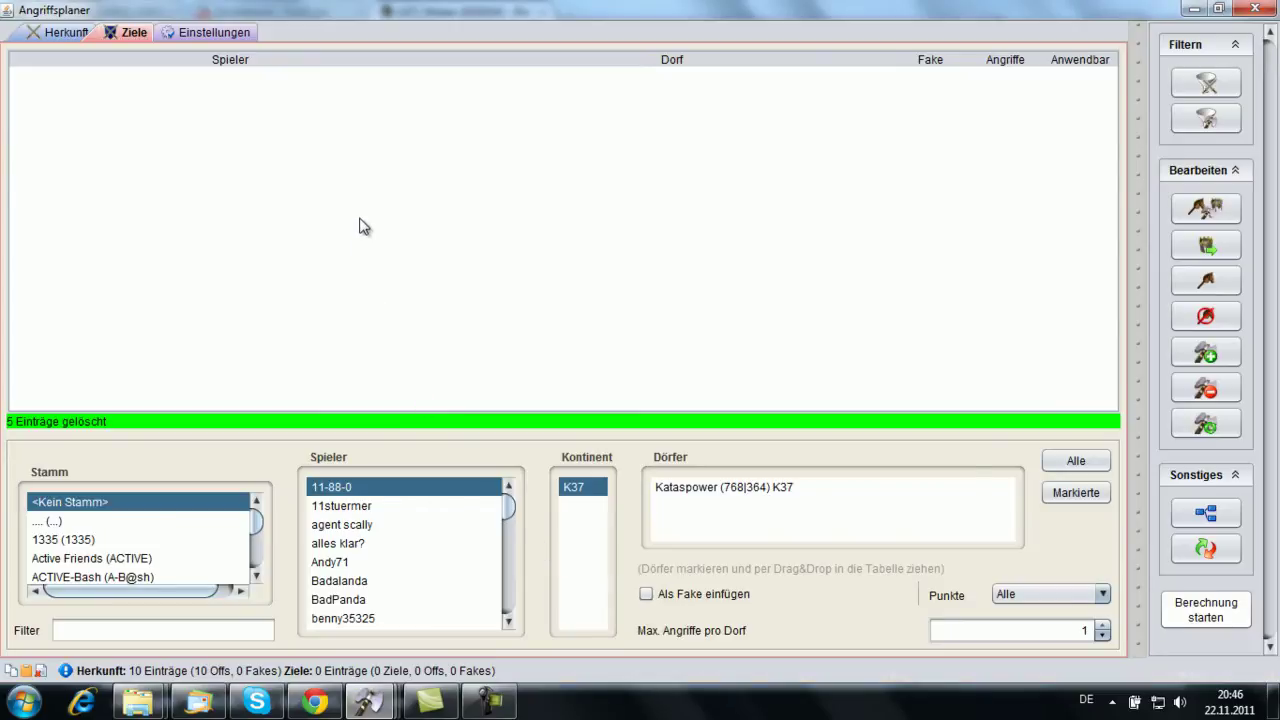
pyautogui.hotkey('ctrl', 'v')
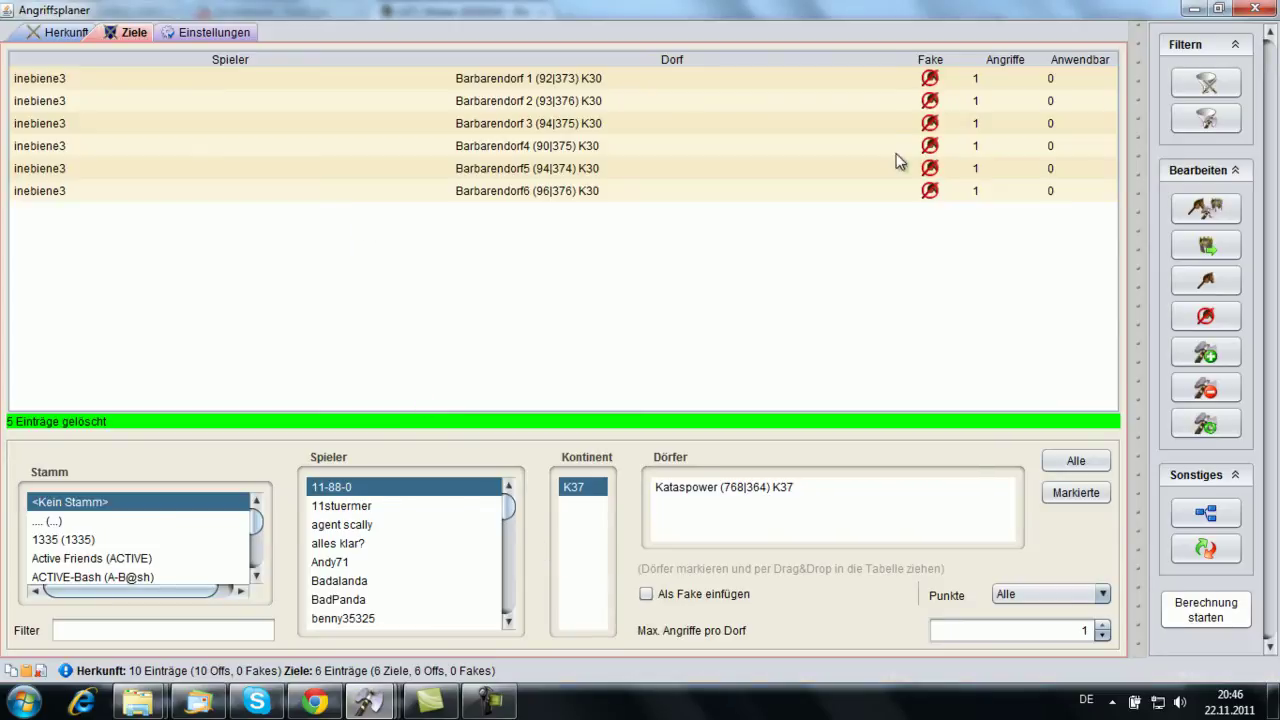
# Step: Set the number of attacks on Barbarendorf 1 (92|373) to 5
pyautogui.click(1014, 79)
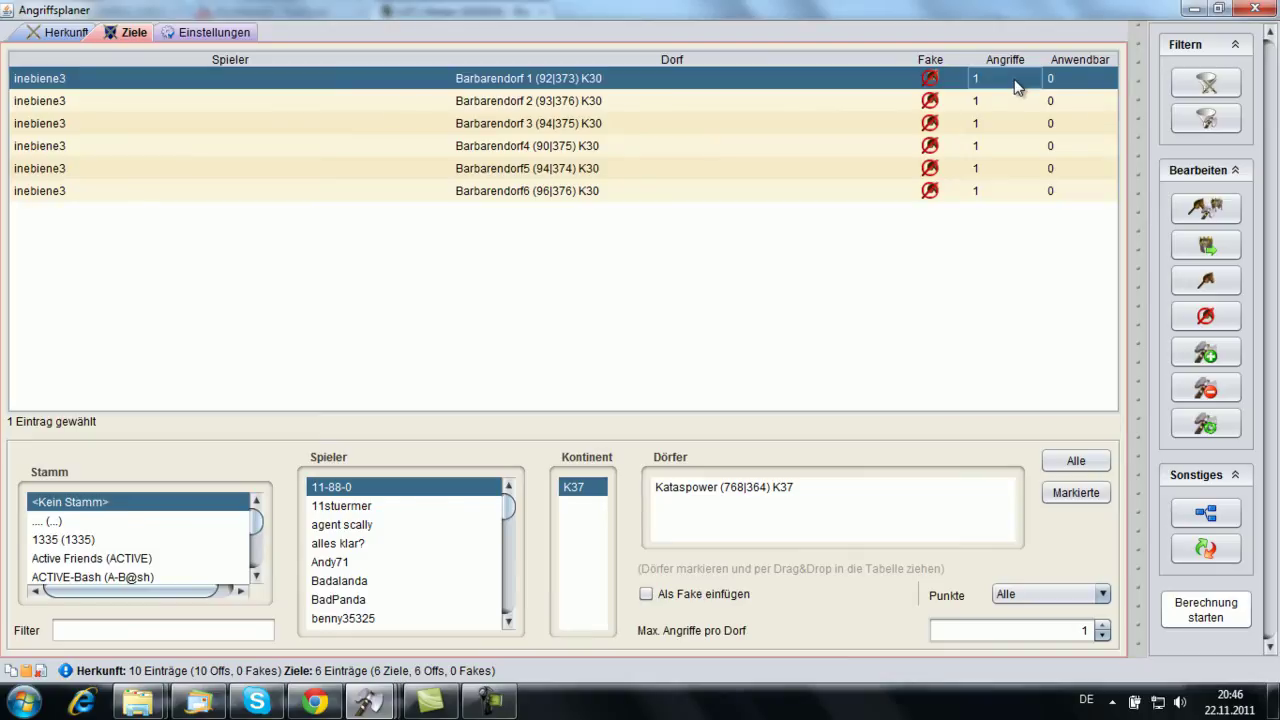
pyautogui.doubleClick(1014, 79)
pyautogui.press('Return')
# Step: Set the maximum attacks per village to 3, replacing the six targets with a fresh paste of the copied villages
pyautogui.click(1084, 630)
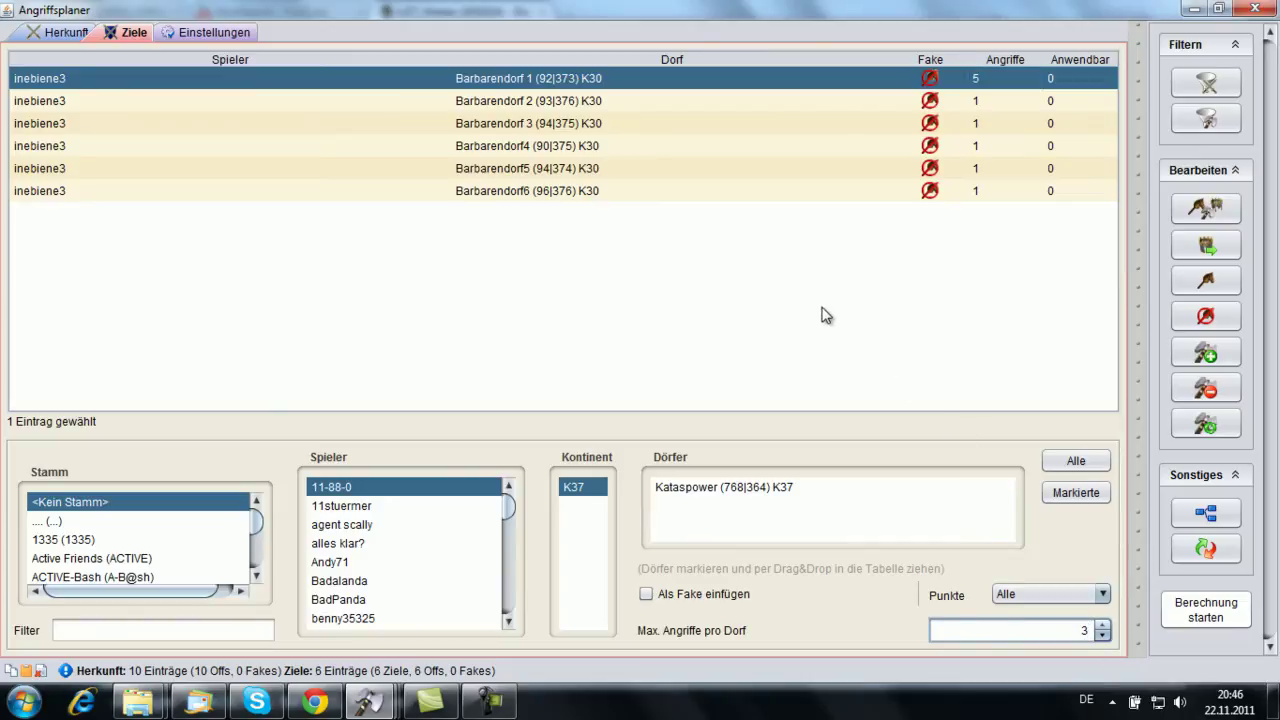
pyautogui.keyDown('shift'); pyautogui.click(621, 190); pyautogui.keyUp('shift')
pyautogui.press('Delete')
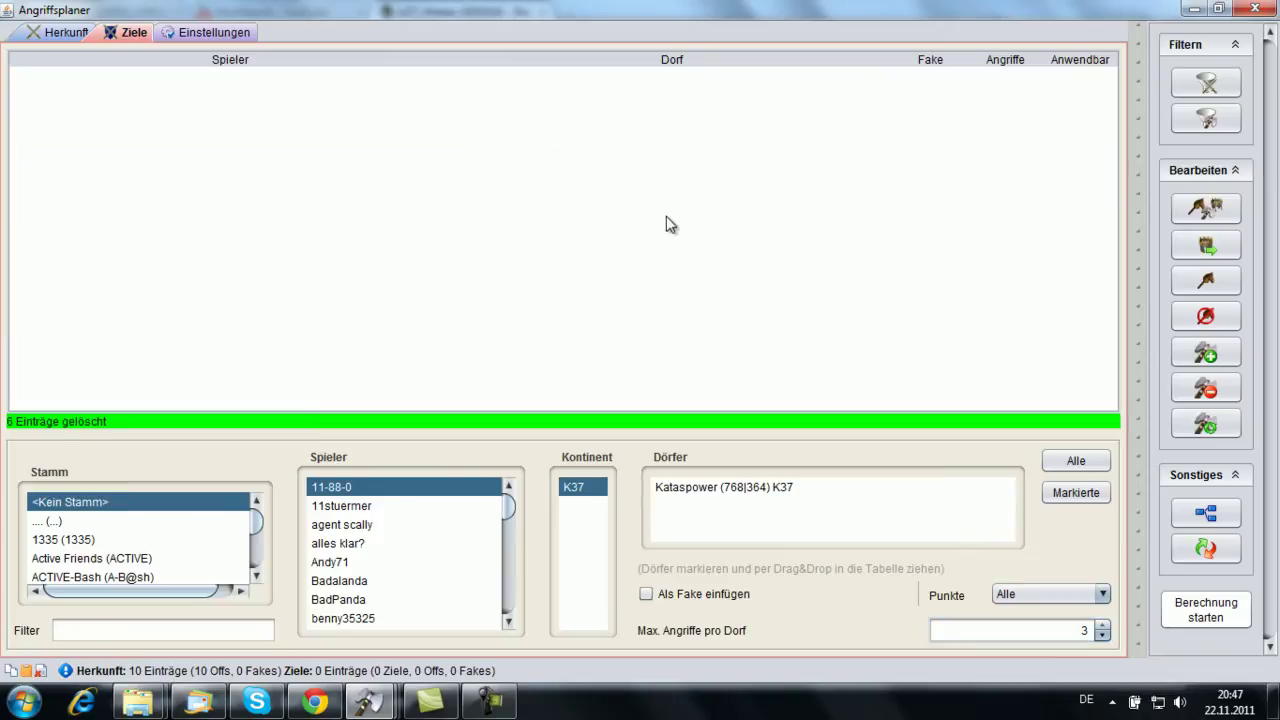
pyautogui.hotkey('ctrl', 'v')
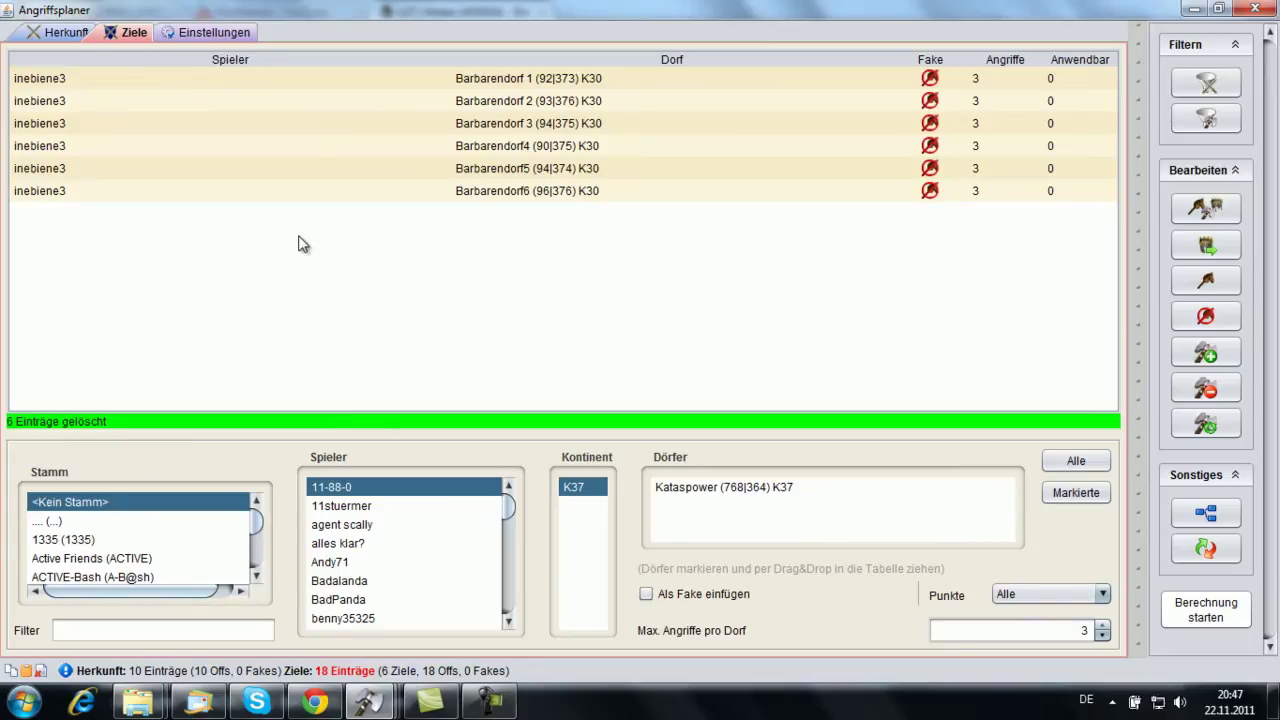
# Step: In the planner's settings, add a daily send time frame from 8 to 19 Uhr to the time frame list
pyautogui.click(206, 33)
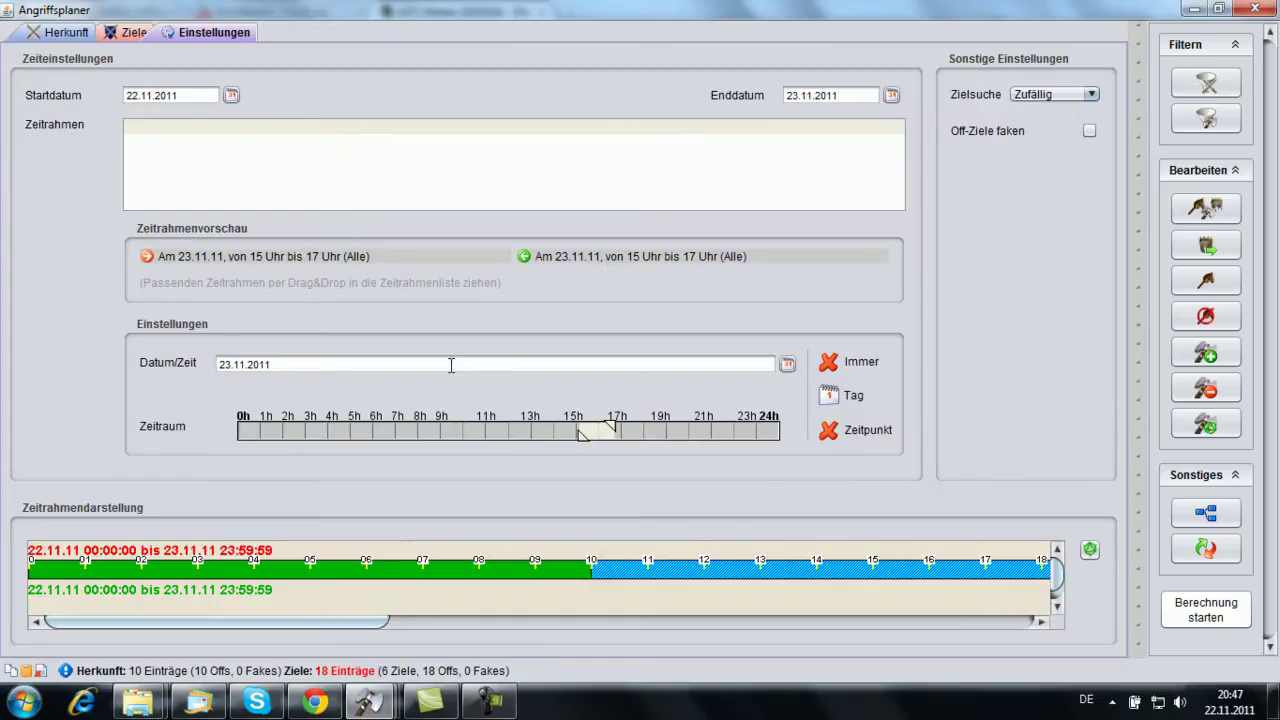
pyautogui.moveTo(860, 95); pyautogui.dragTo(790, 95)
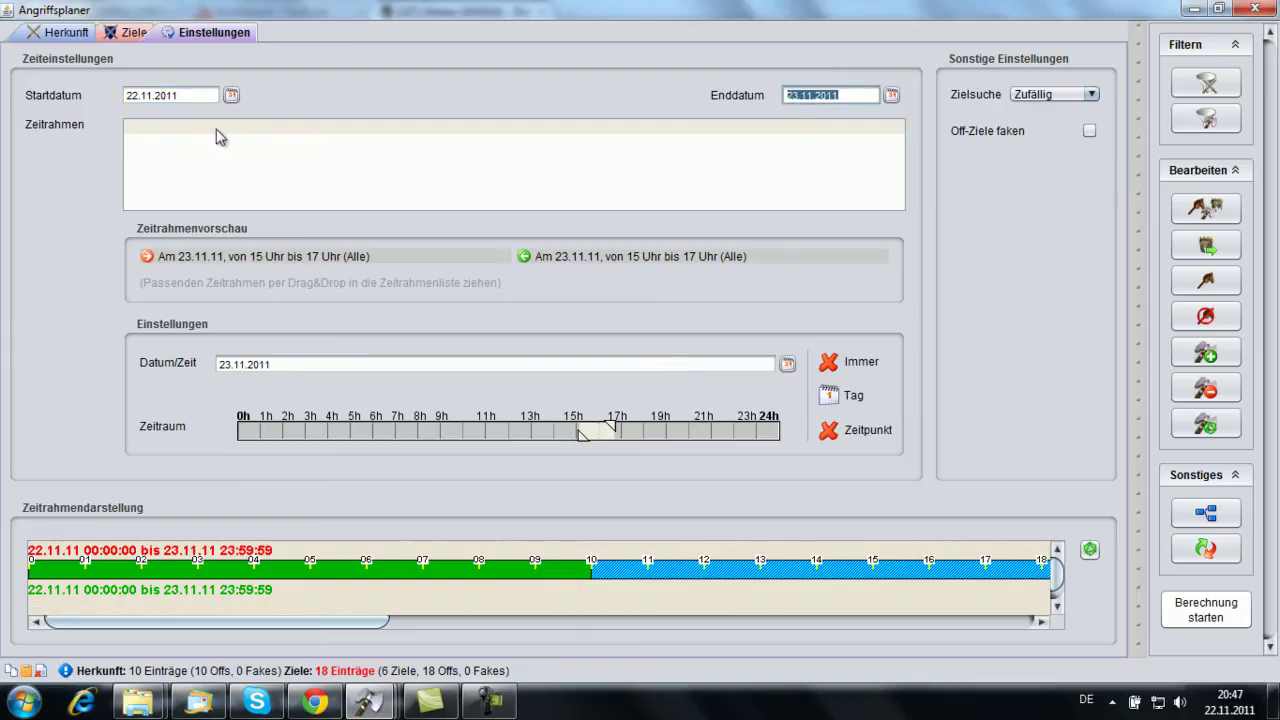
pyautogui.moveTo(125, 96); pyautogui.dragTo(181, 100)
pyautogui.moveTo(787, 96); pyautogui.dragTo(849, 96)
pyautogui.moveTo(582, 434); pyautogui.dragTo(422, 451)
pyautogui.moveTo(612, 428); pyautogui.dragTo(658, 426)
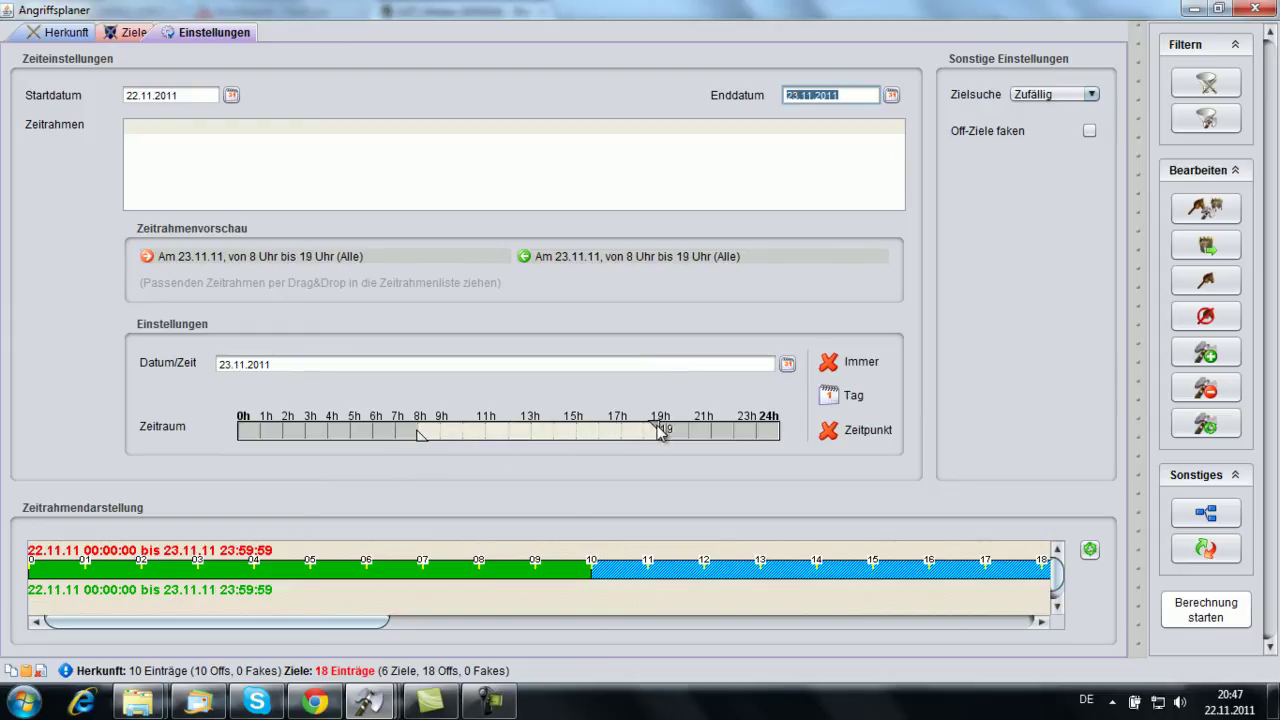
pyautogui.click(826, 366)
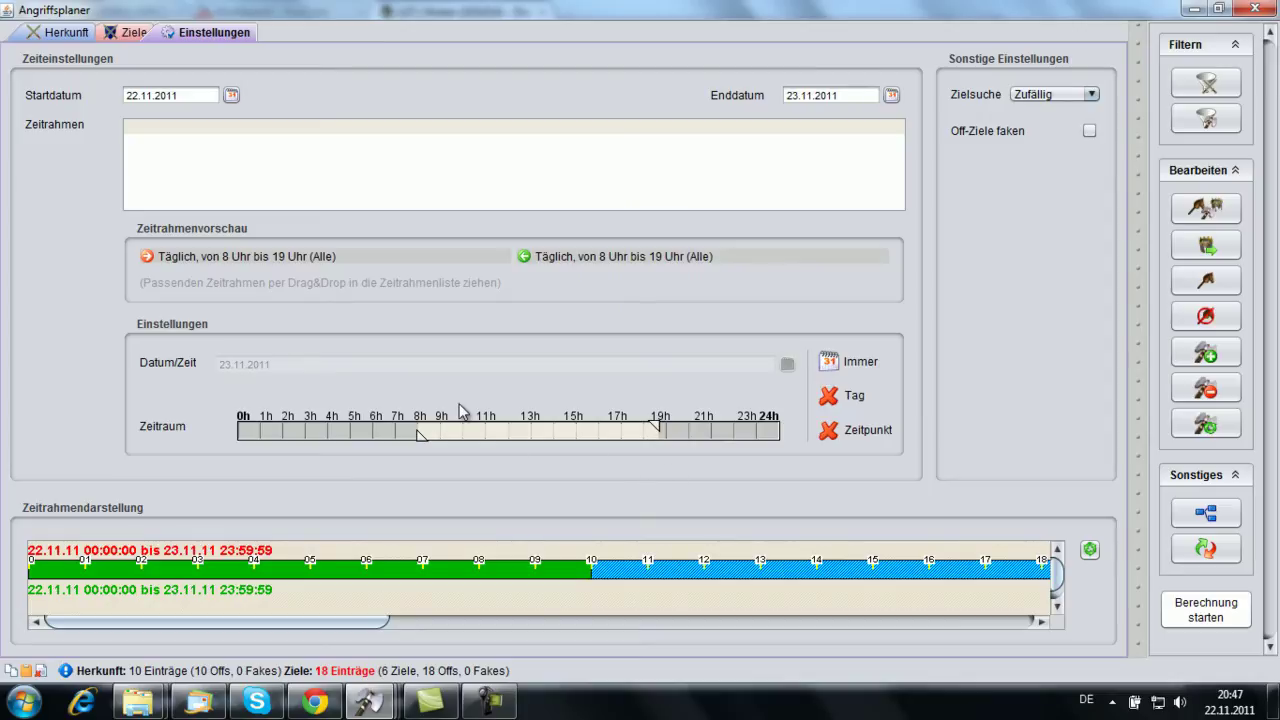
pyautogui.moveTo(179, 261); pyautogui.dragTo(162, 165)
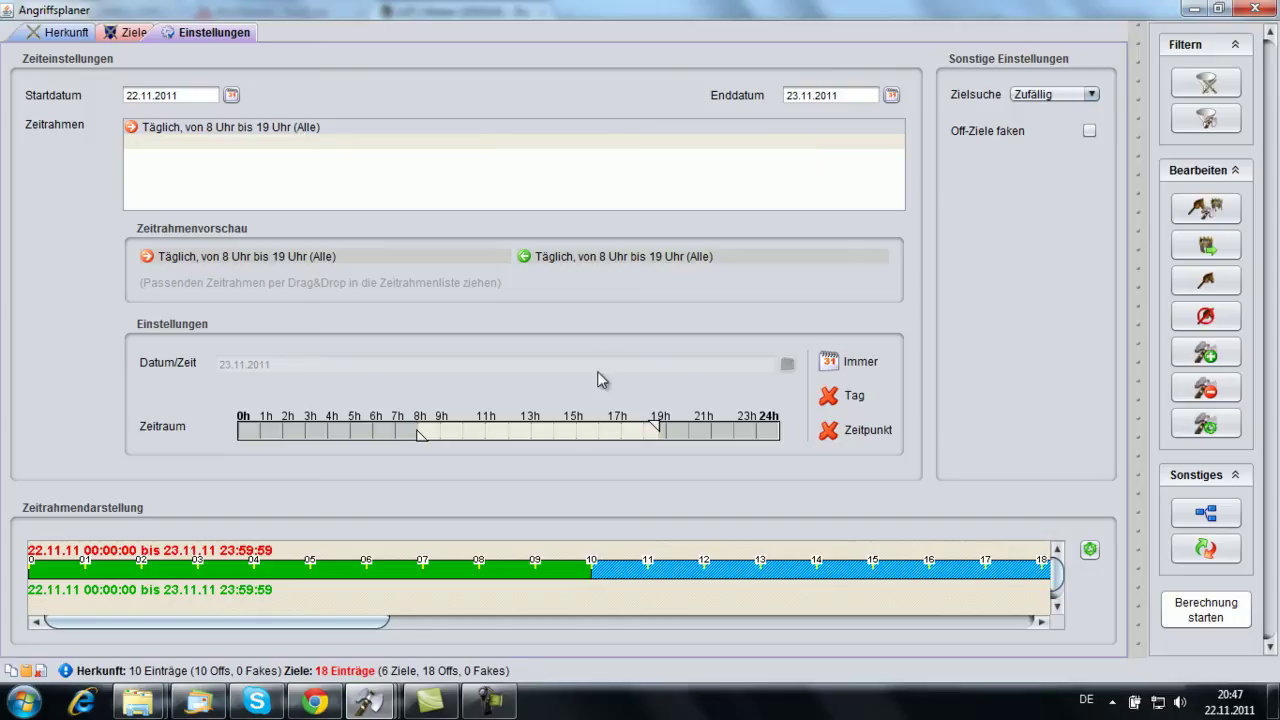
# Step: Add a second daily send time frame from 21 to 23 Uhr to the time frame list
pyautogui.moveTo(578, 441); pyautogui.dragTo(683, 443)
pyautogui.moveTo(524, 441); pyautogui.dragTo(737, 437)
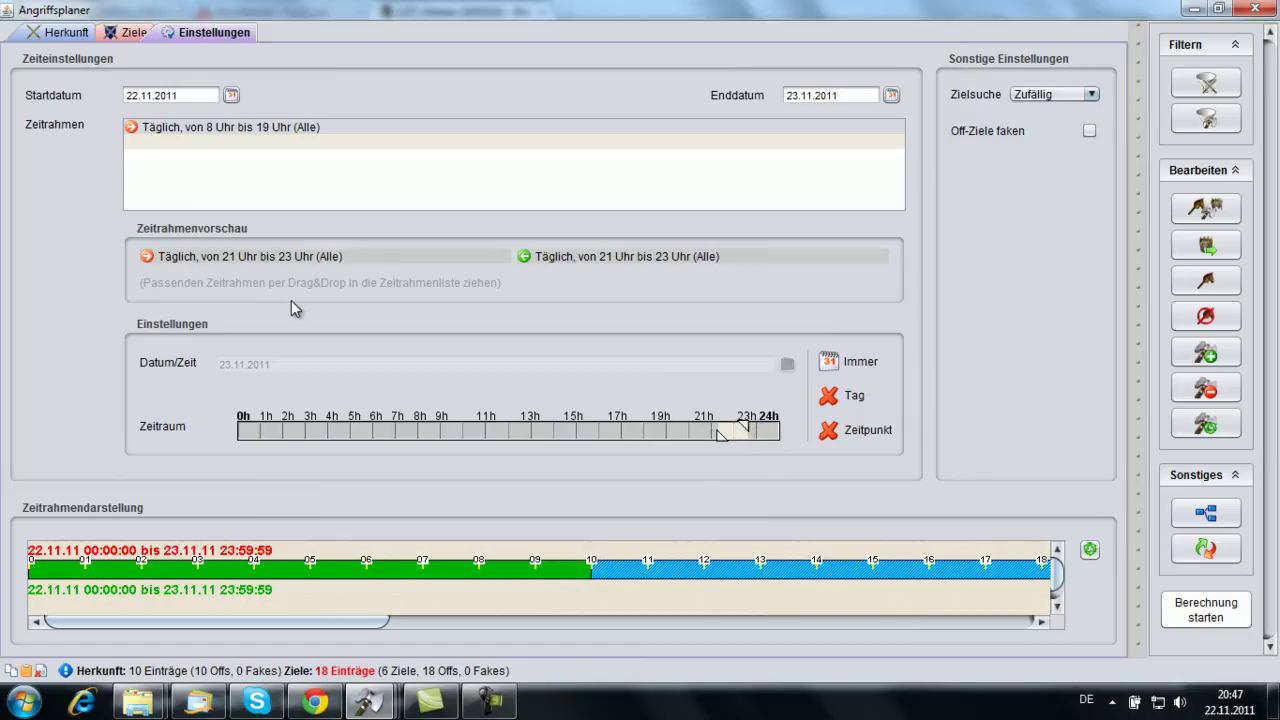
pyautogui.moveTo(258, 262); pyautogui.dragTo(284, 180)
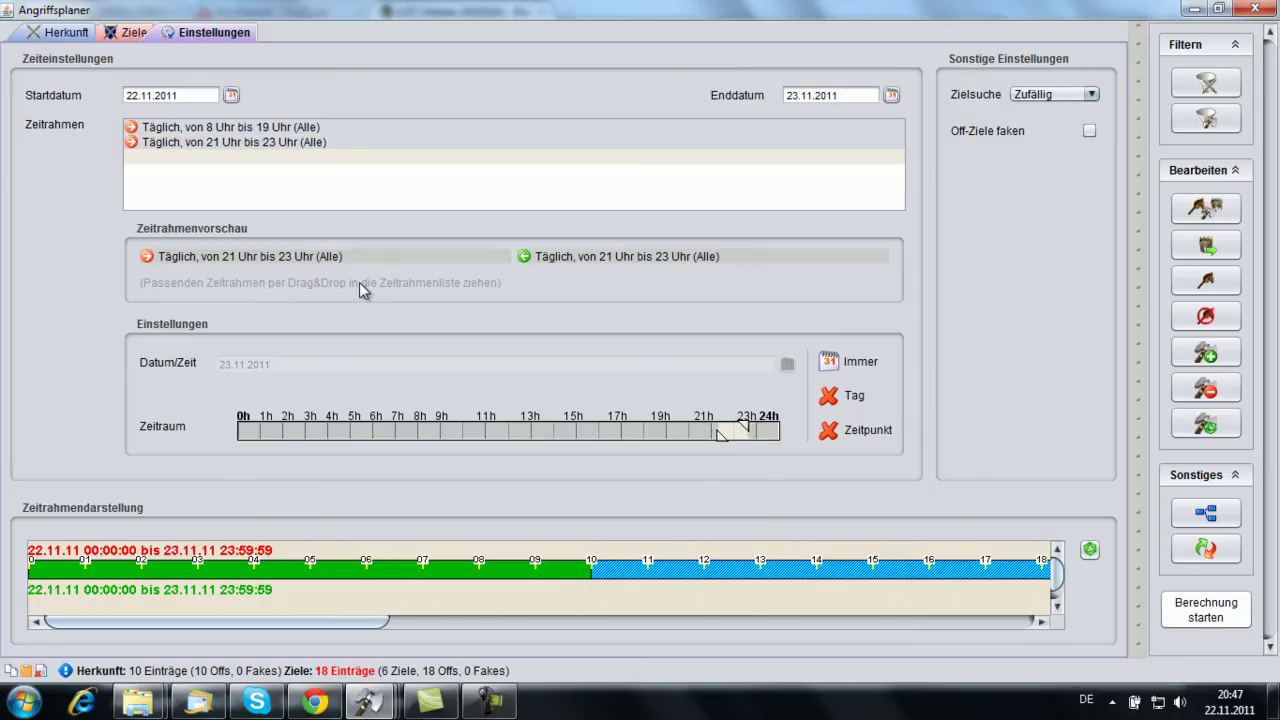
pyautogui.click(313, 131)
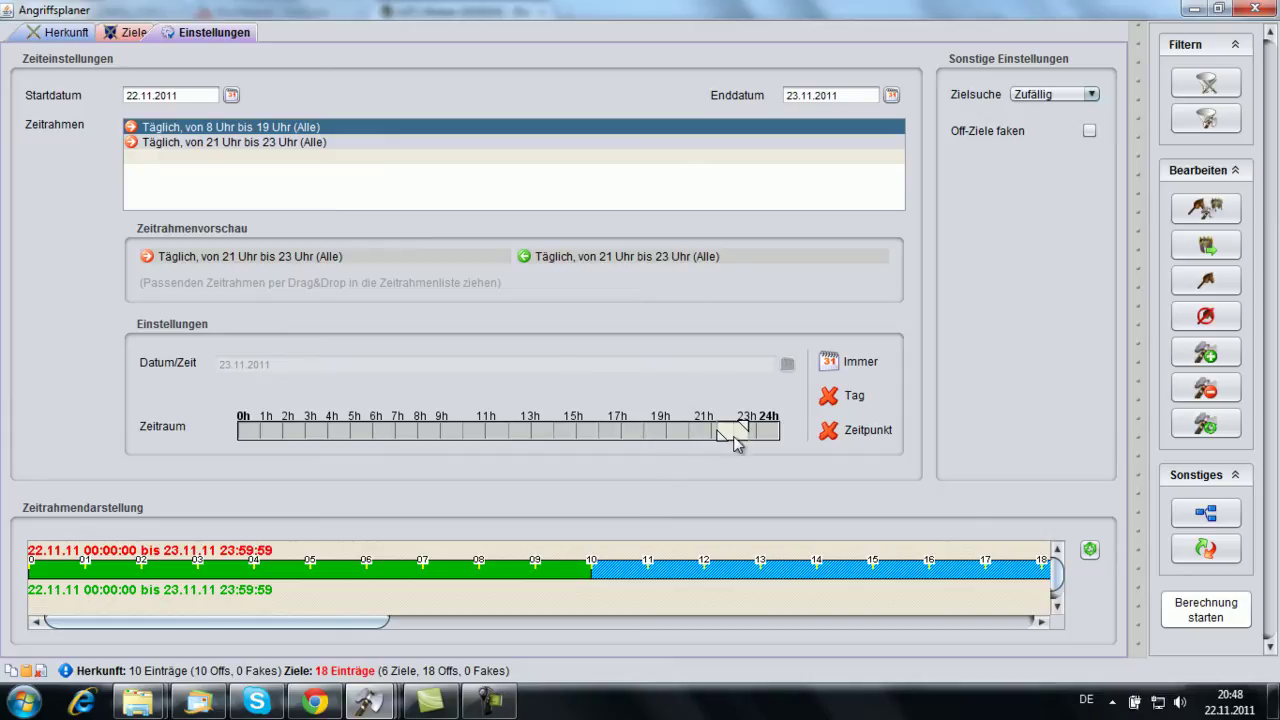
# Step: Add an arrival time frame for the single day 23.11.2011 from 15 to 17 Uhr
pyautogui.moveTo(738, 441); pyautogui.dragTo(610, 435)
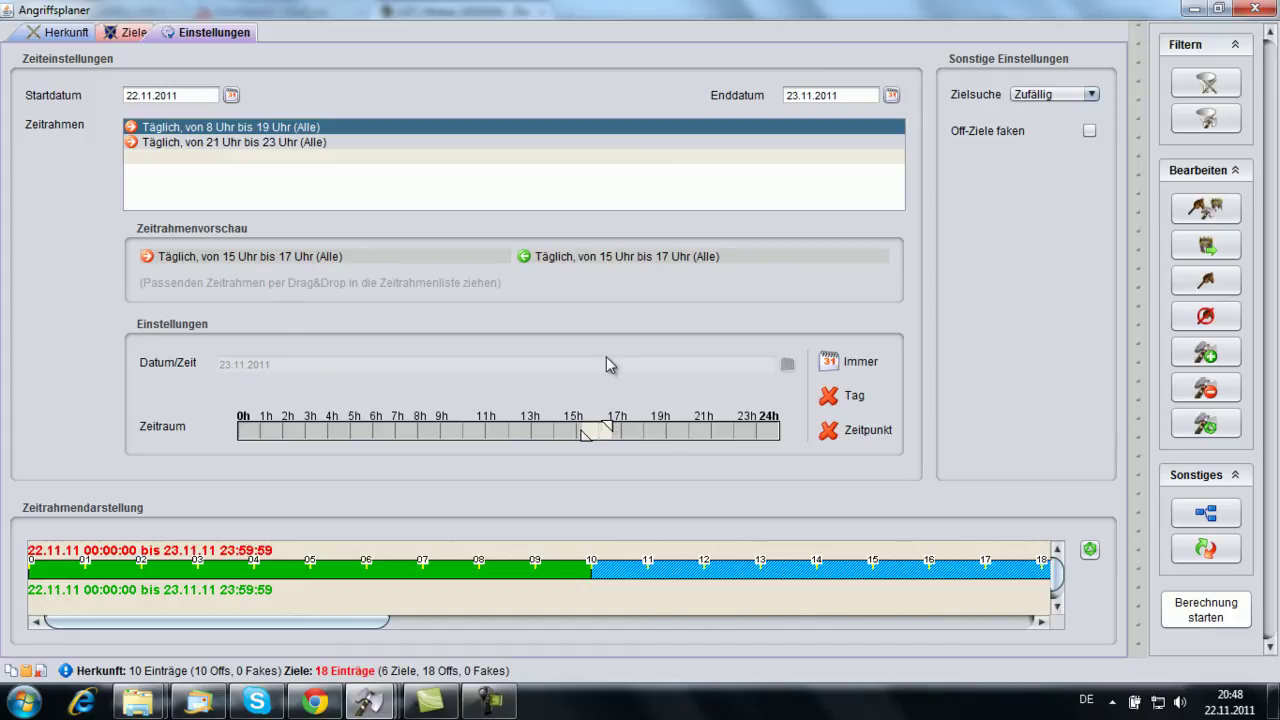
pyautogui.click(829, 398)
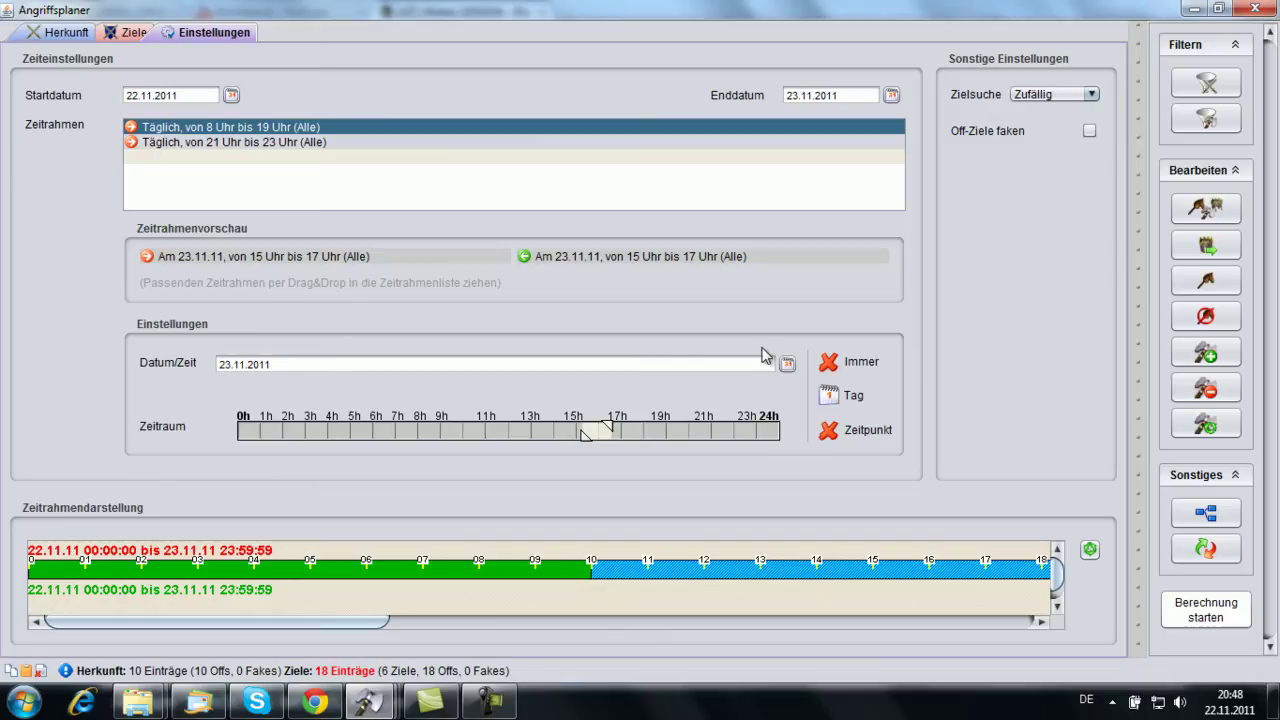
pyautogui.moveTo(620, 254); pyautogui.dragTo(386, 194)
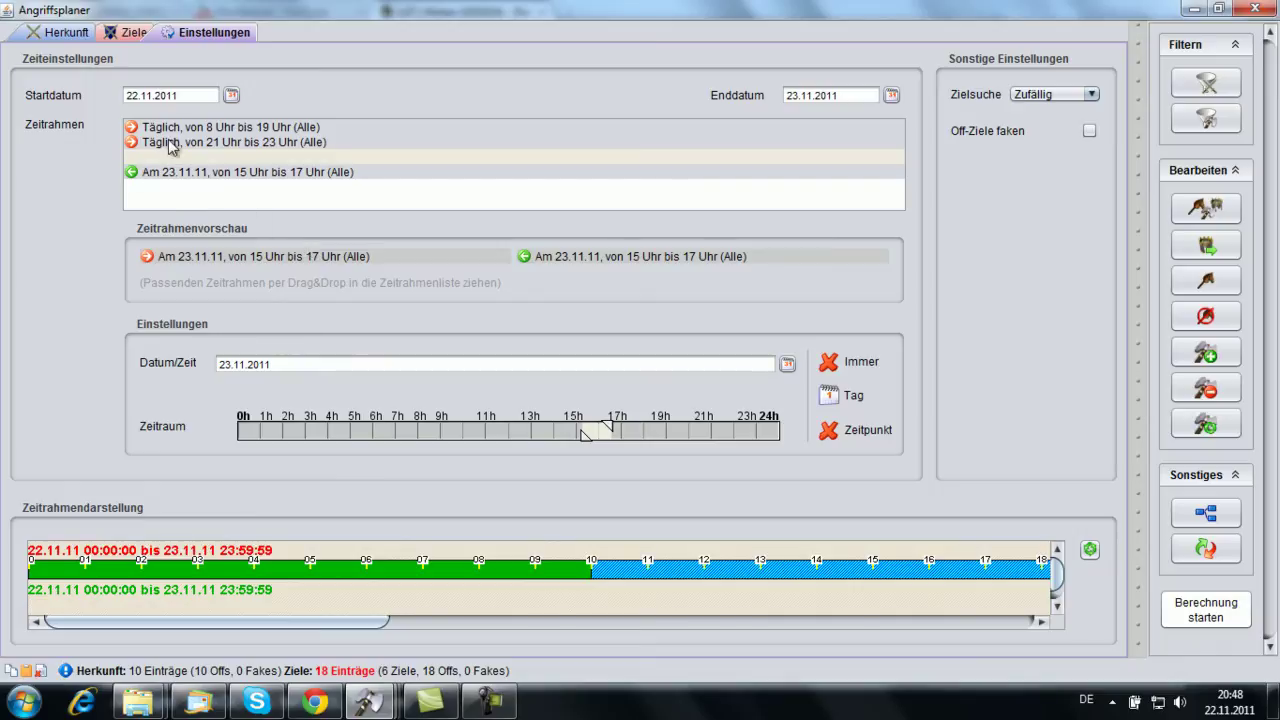
# Step: Switch the time frame type to an exact point in time (Zeitpunkt) and open its time for editing
pyautogui.click(839, 440)
pyautogui.click(499, 357)
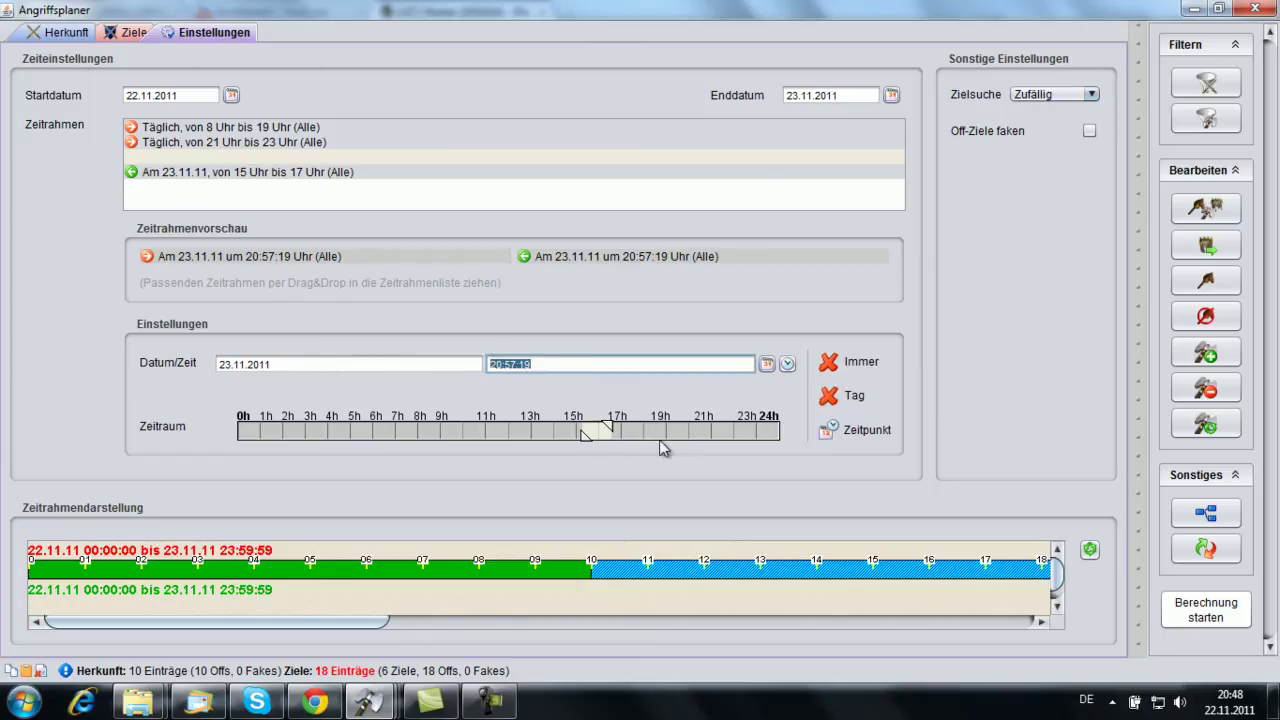
# Step: Refresh the time frame display and look through the whole timeline
pyautogui.click(1094, 556)
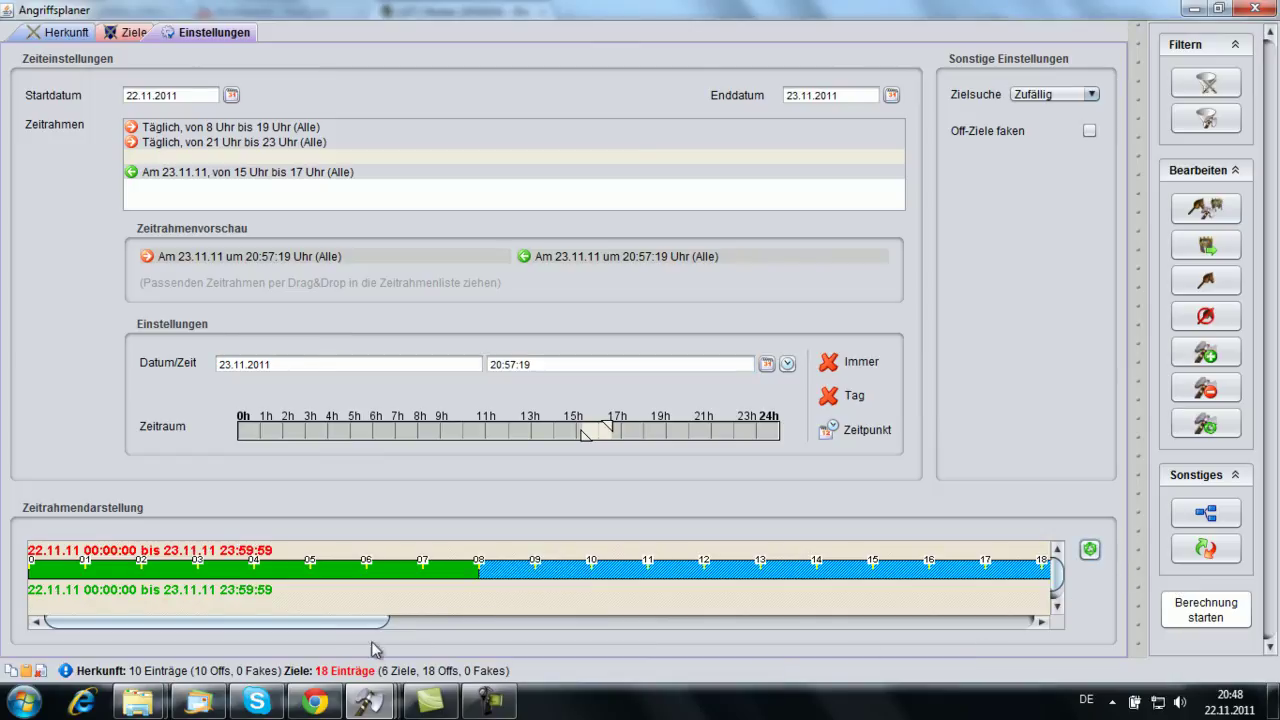
pyautogui.moveTo(338, 628); pyautogui.dragTo(862, 634)
pyautogui.moveTo(676, 627); pyautogui.dragTo(171, 627)
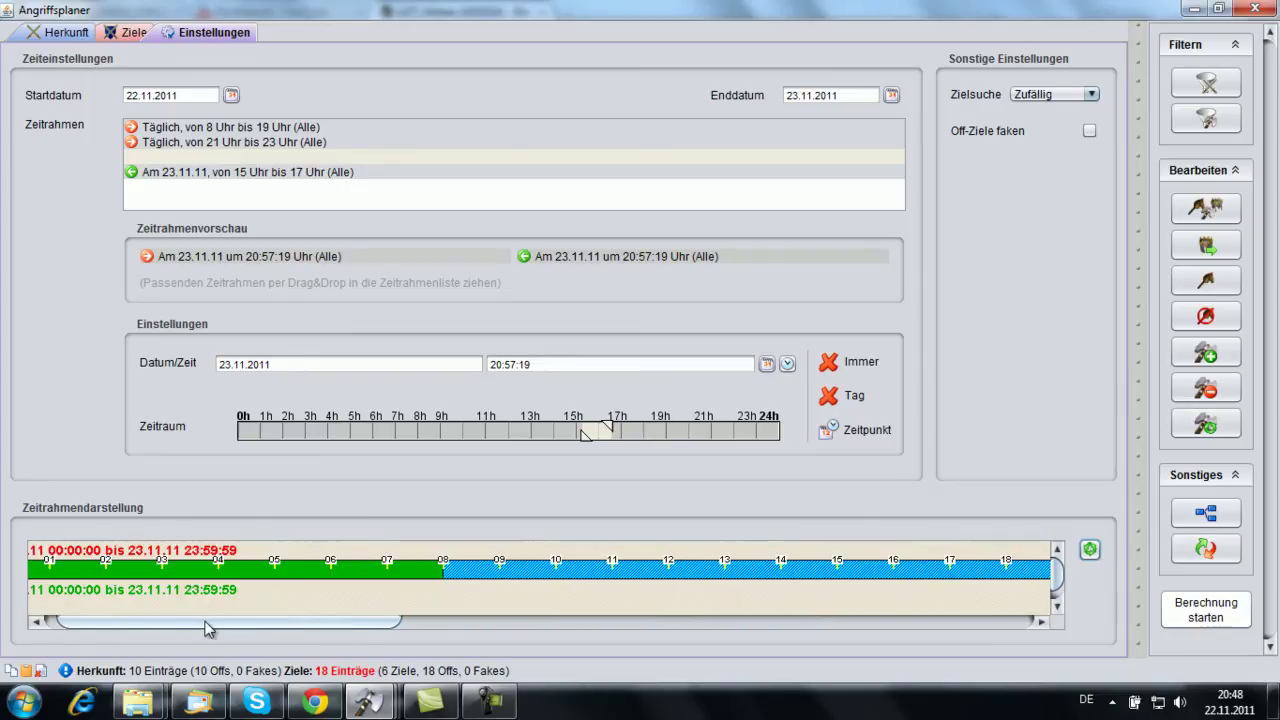
# Step: Run the attack calculation and review the list of calculated attacks
pyautogui.click(1215, 608)
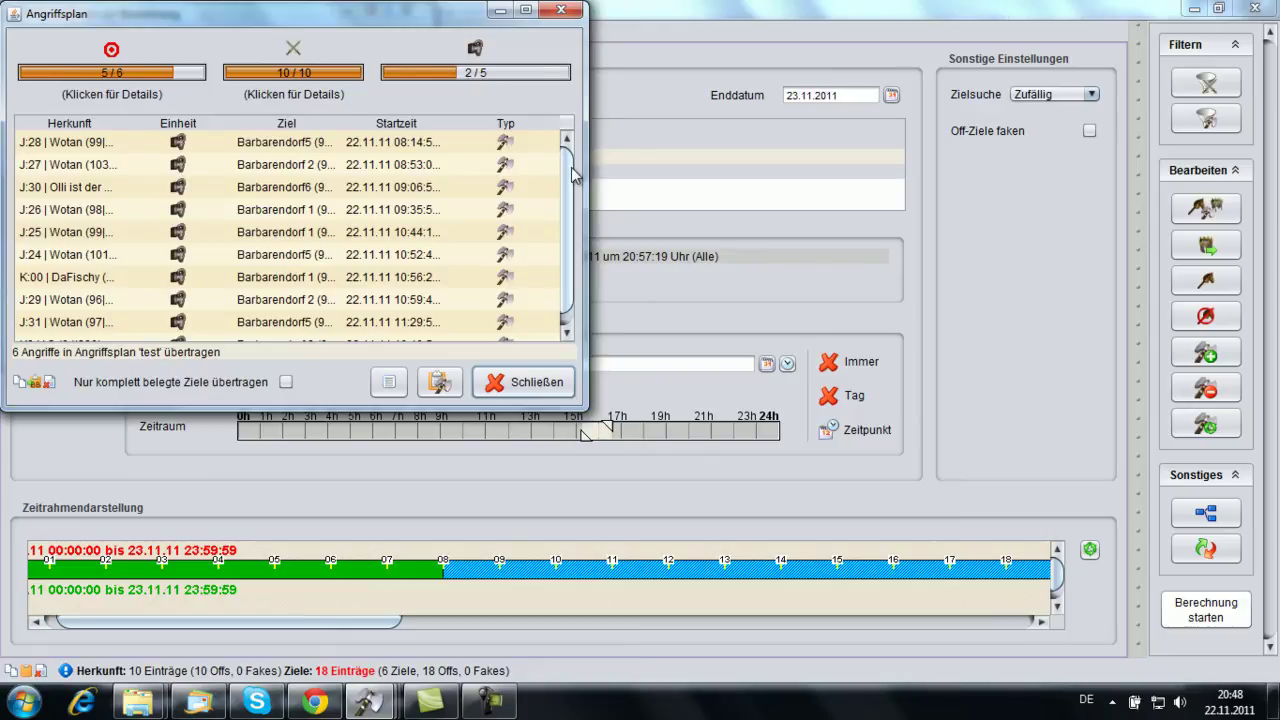
pyautogui.moveTo(573, 175); pyautogui.dragTo(583, 145)
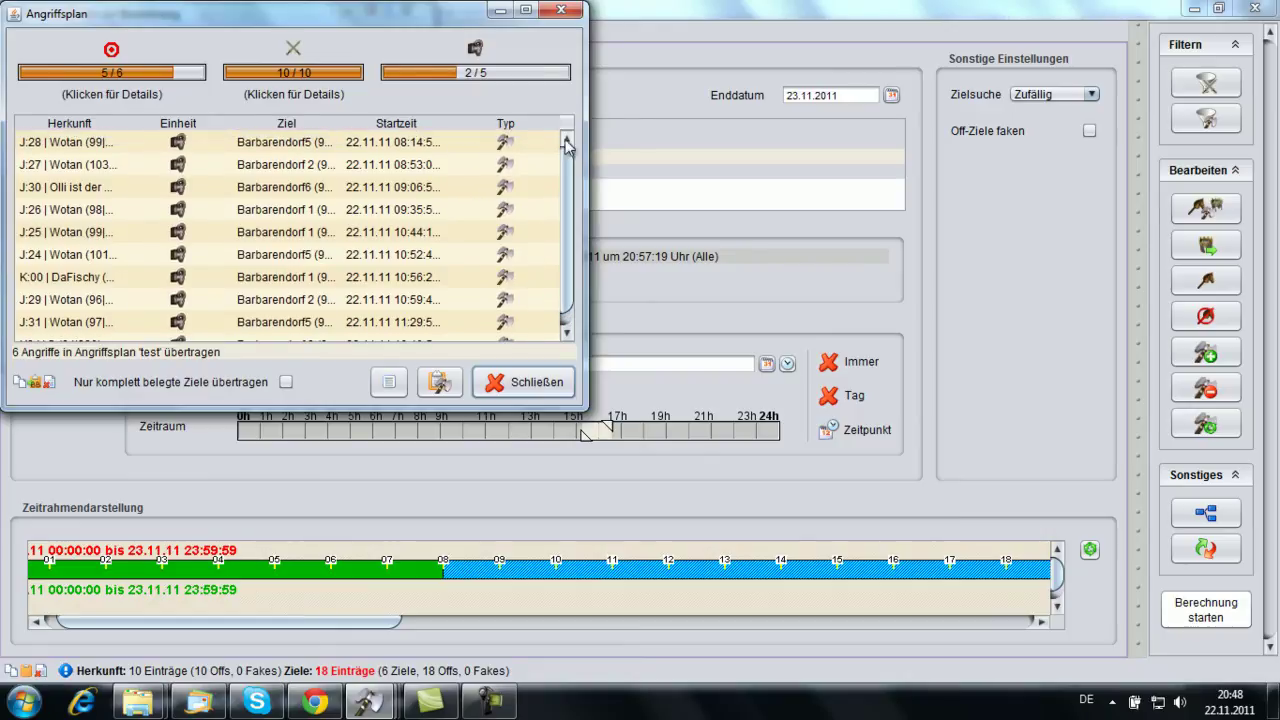
pyautogui.scroll(-1, 576, 172)
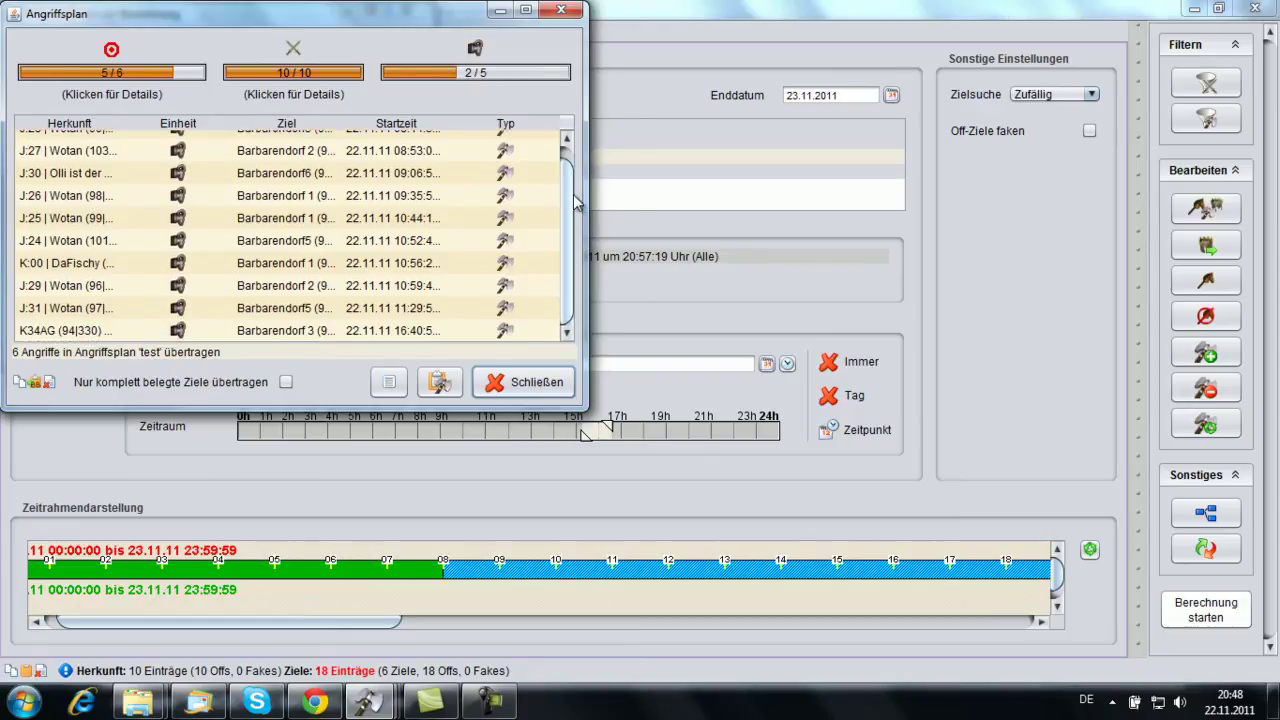
# Step: Transfer the calculated attacks into a new attack plan named test
pyautogui.click(450, 390)
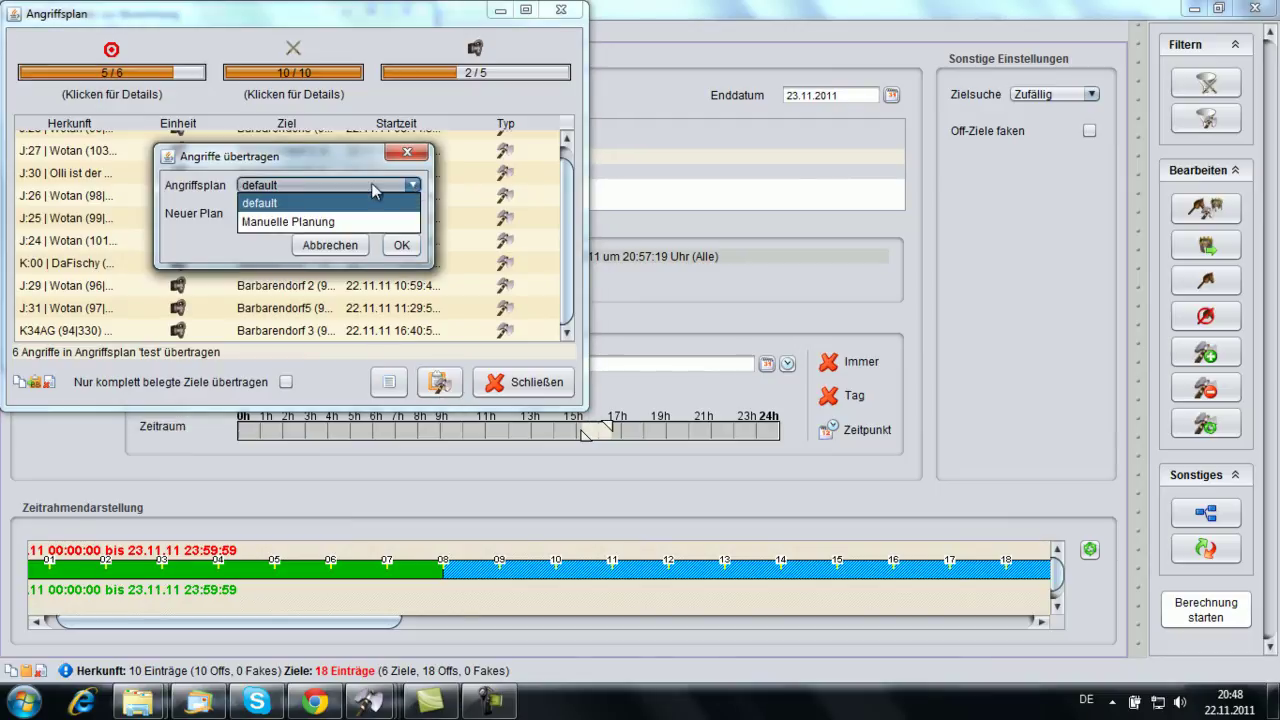
pyautogui.click(359, 205)
pyautogui.click(340, 215)
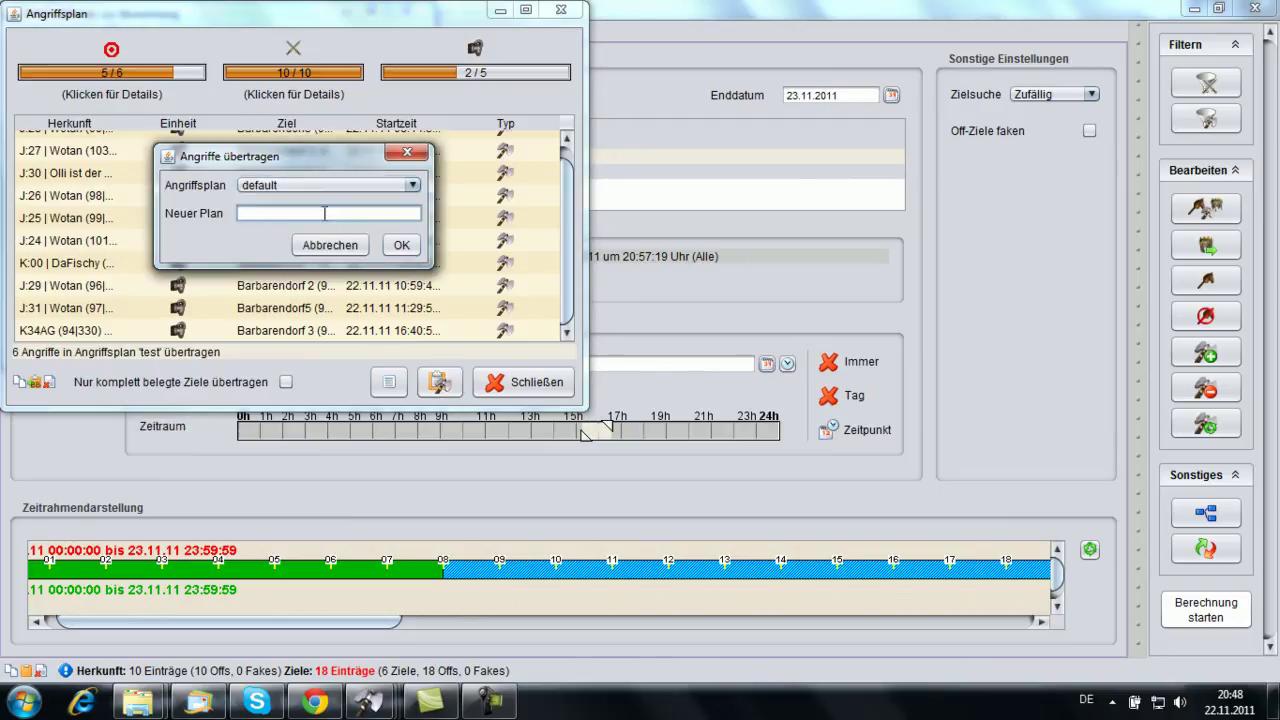
pyautogui.write('tel')
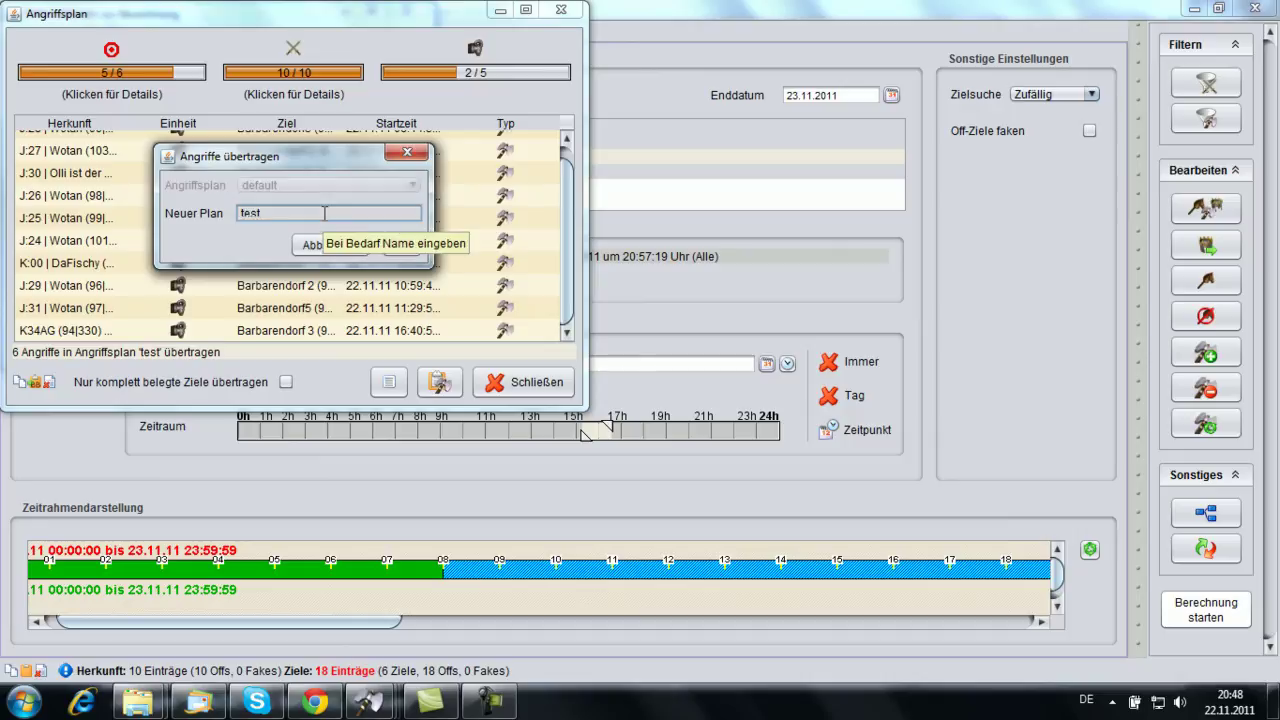
pyautogui.click(403, 247)
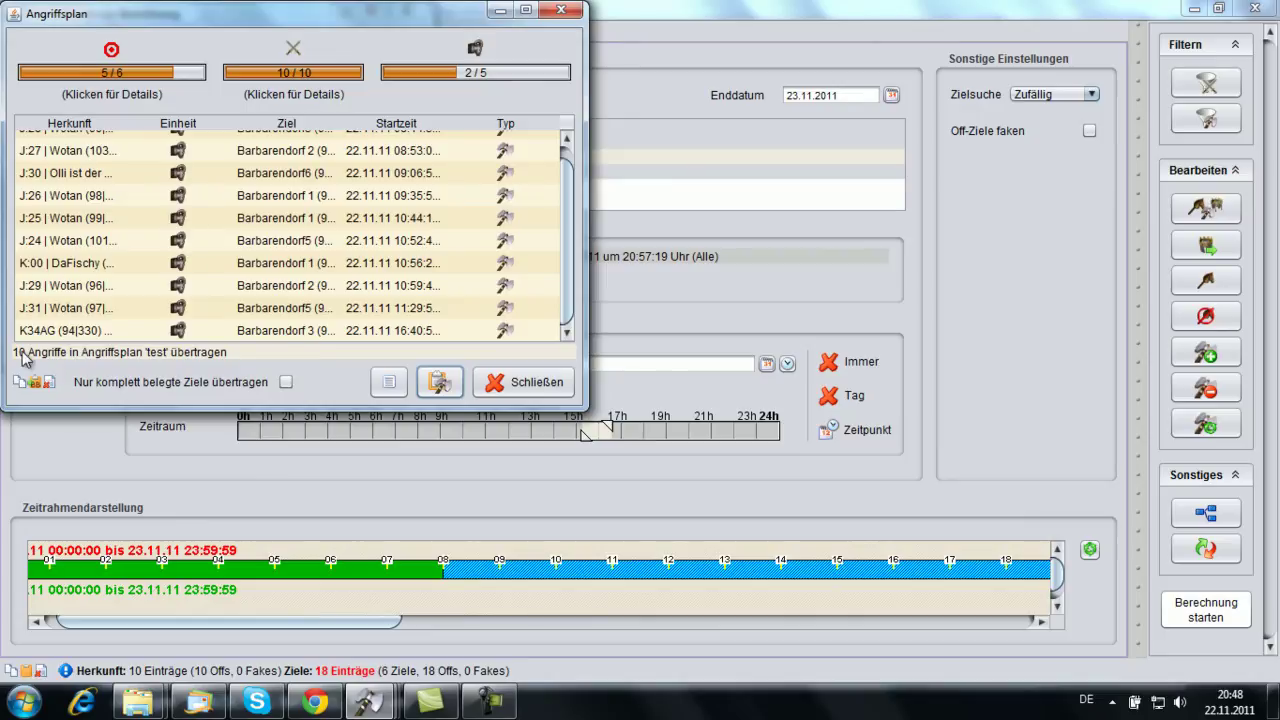
# Step: Close the calculation results, the calculation window and the attack planner
pyautogui.click(478, 380)
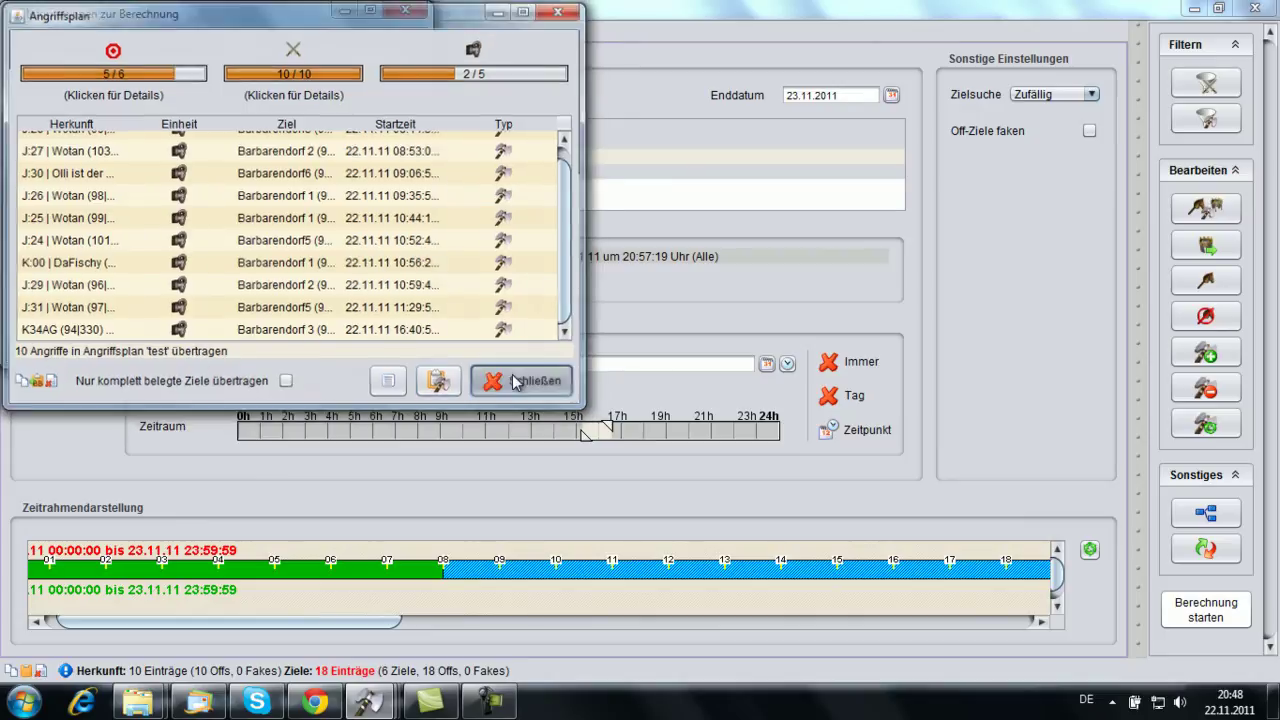
pyautogui.click(404, 10)
pyautogui.click(1262, 9)
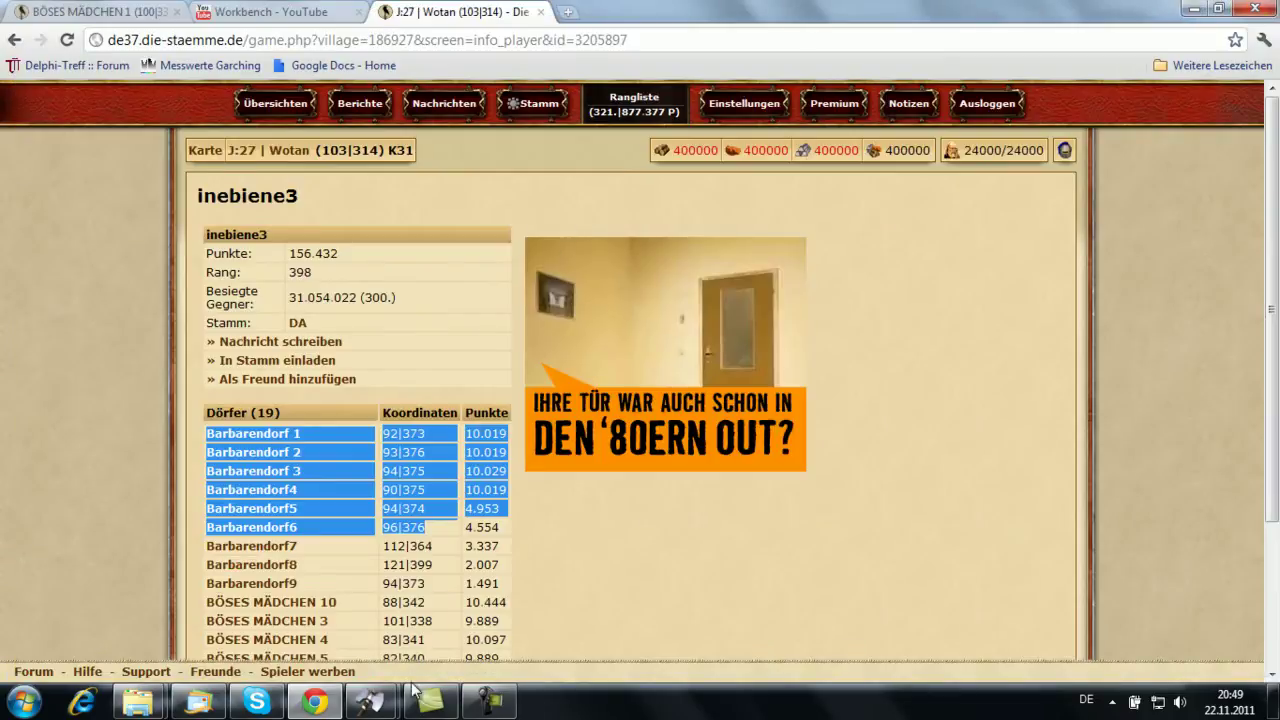
# Step: Switch to DS Workbench, open the attack overview (Angriffe) and show the test plan
pyautogui.moveTo(370, 700)
pyautogui.click(423, 571)
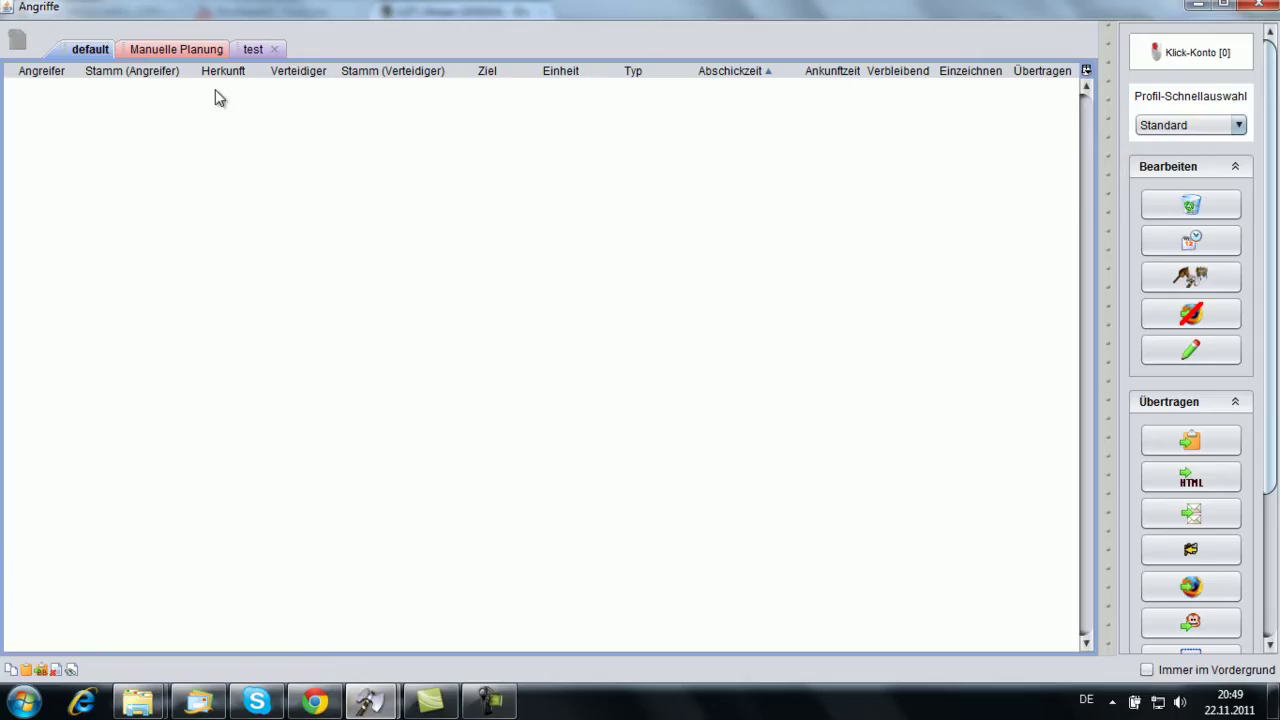
pyautogui.click(1262, 8)
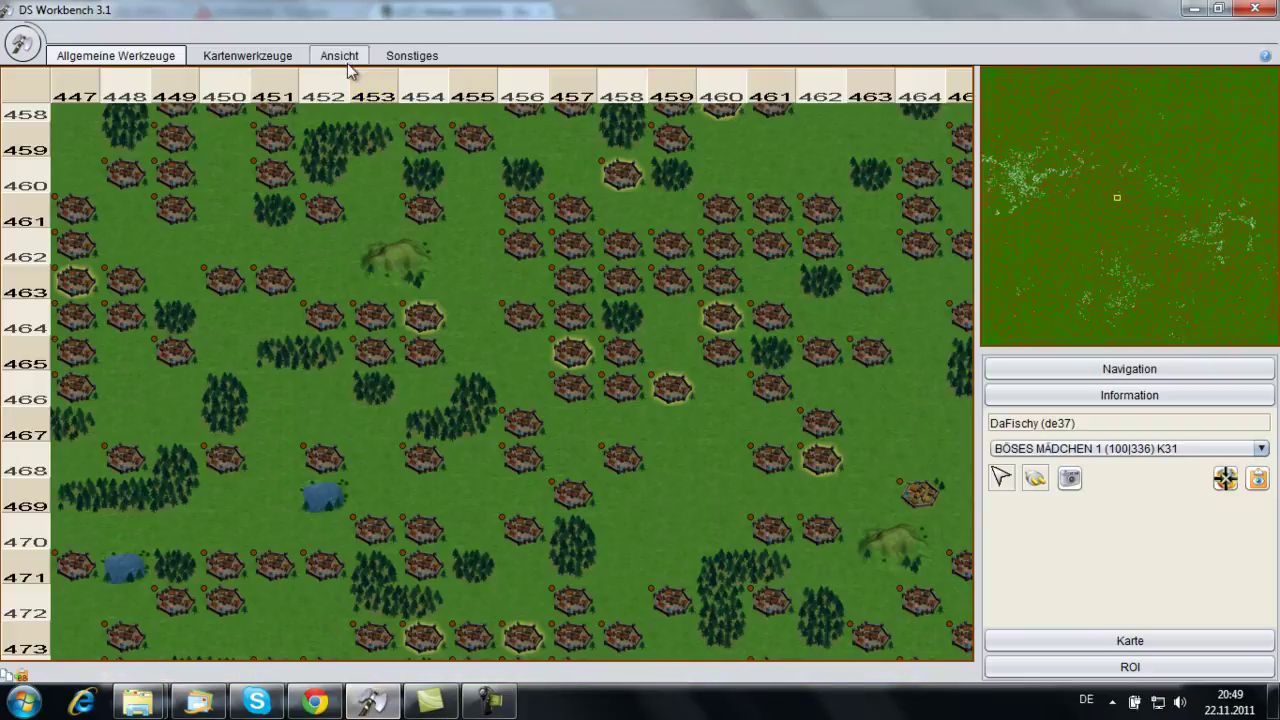
pyautogui.click(348, 63)
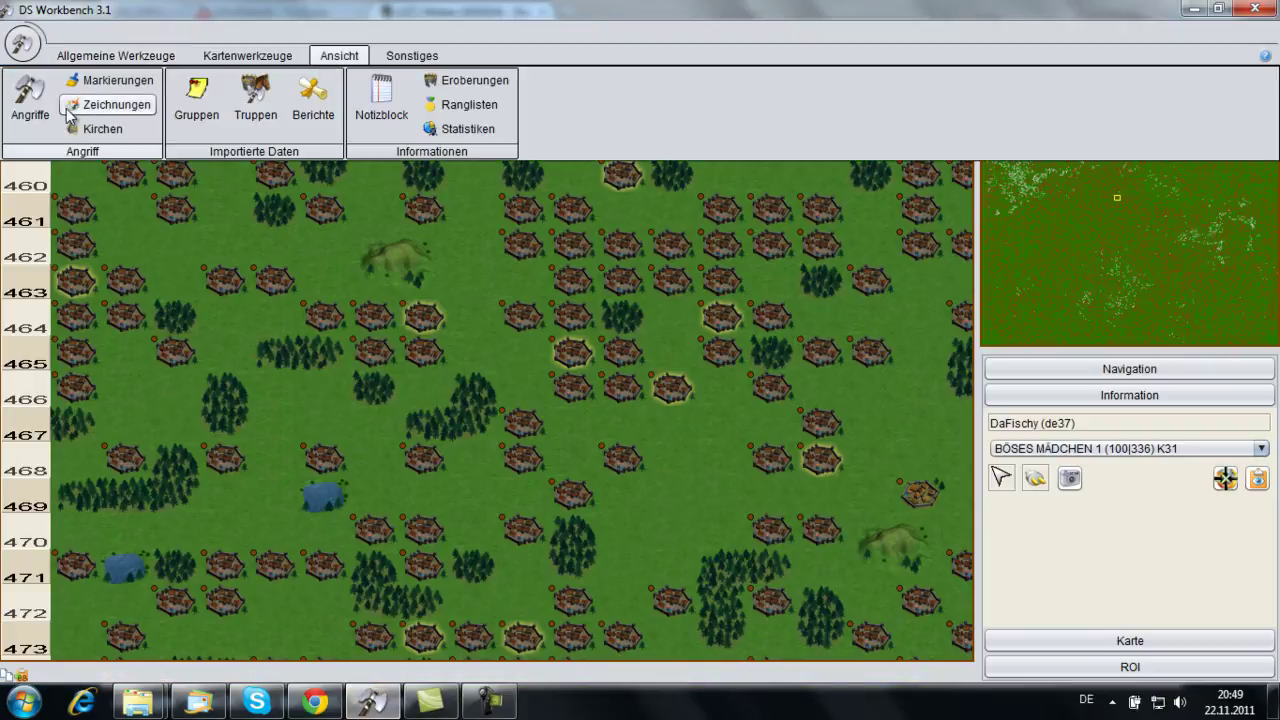
pyautogui.click(112, 126)
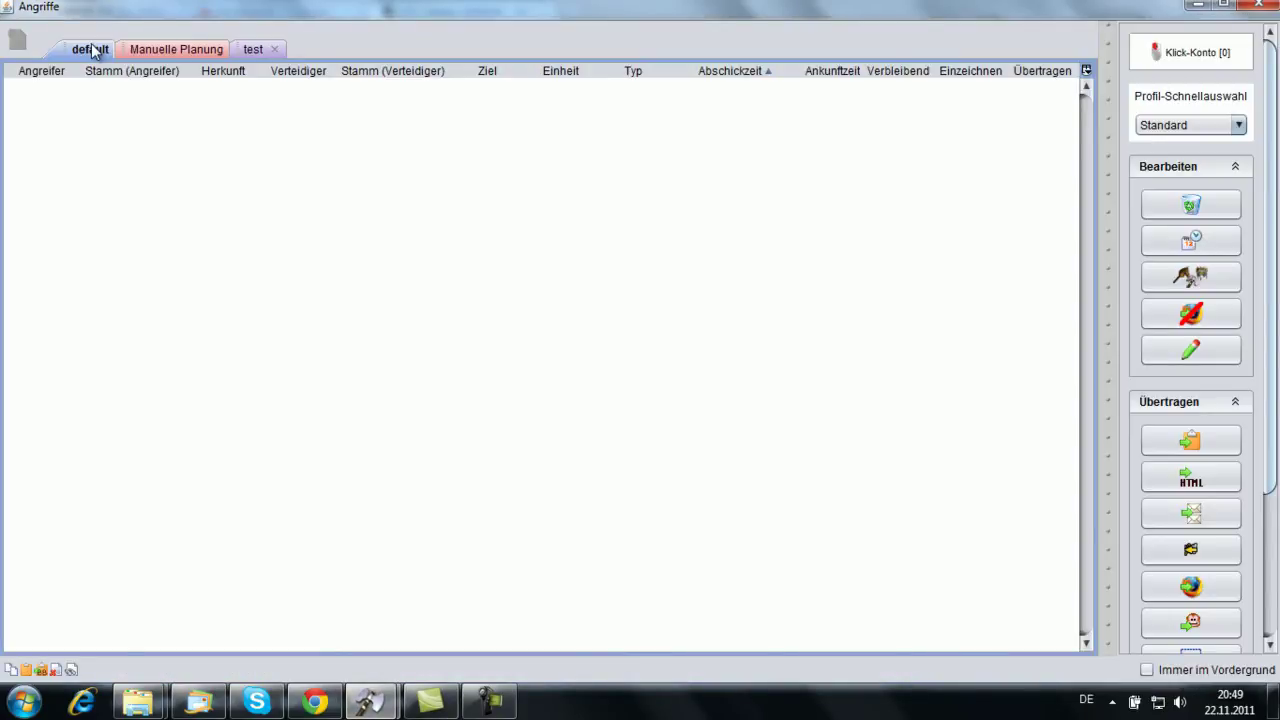
pyautogui.click(250, 49)
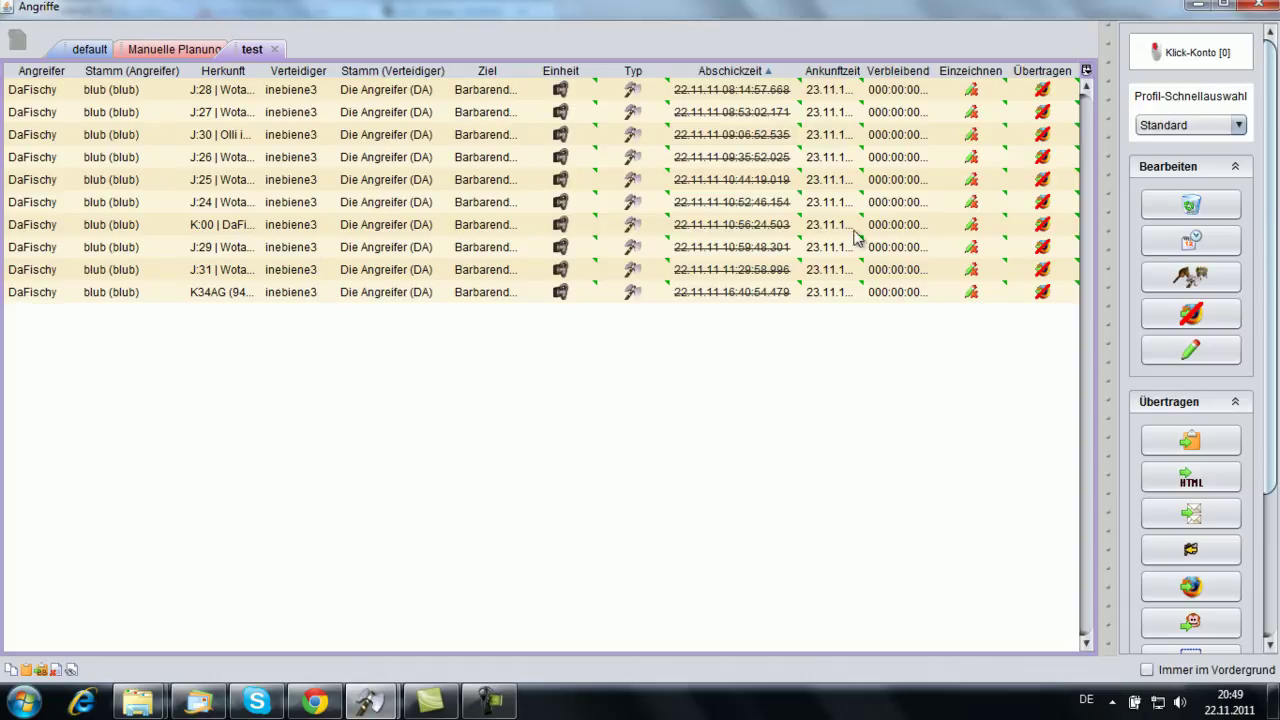
# Step: Transfer the test plan's first attack to the browser, prepare it with all troops, and close the game page without sending it
pyautogui.click(915, 94)
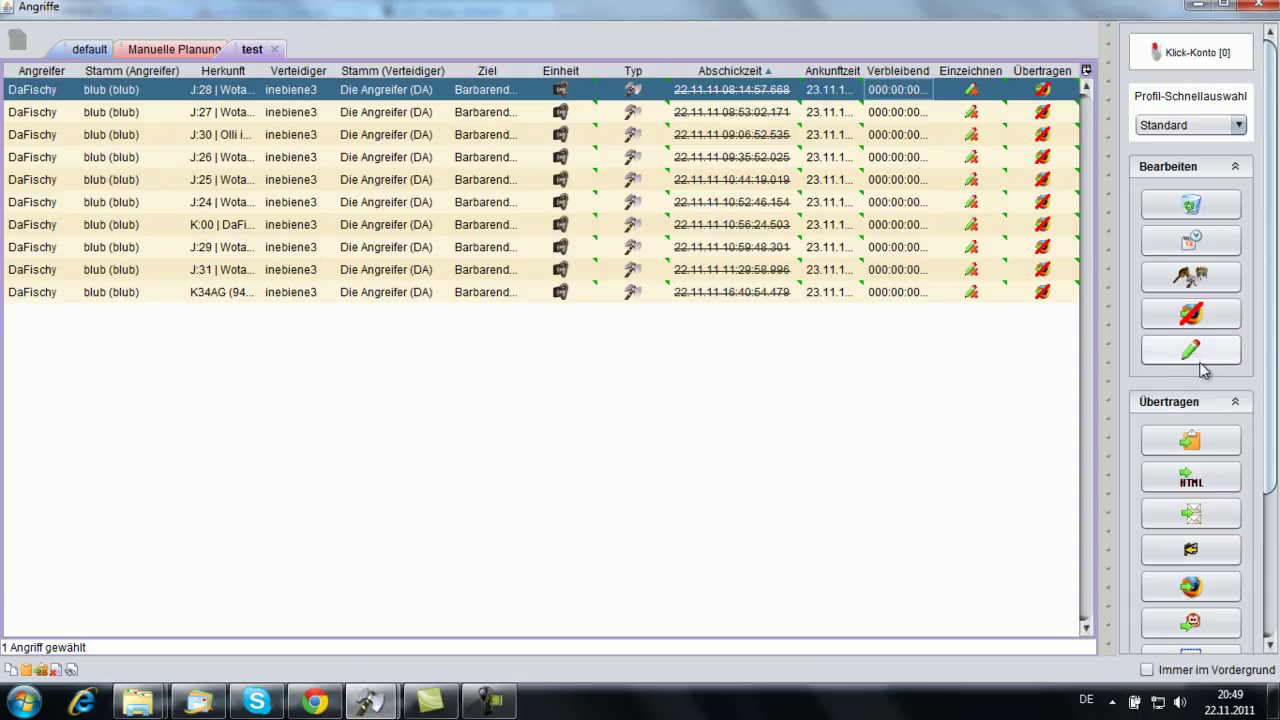
pyautogui.click(1170, 583)
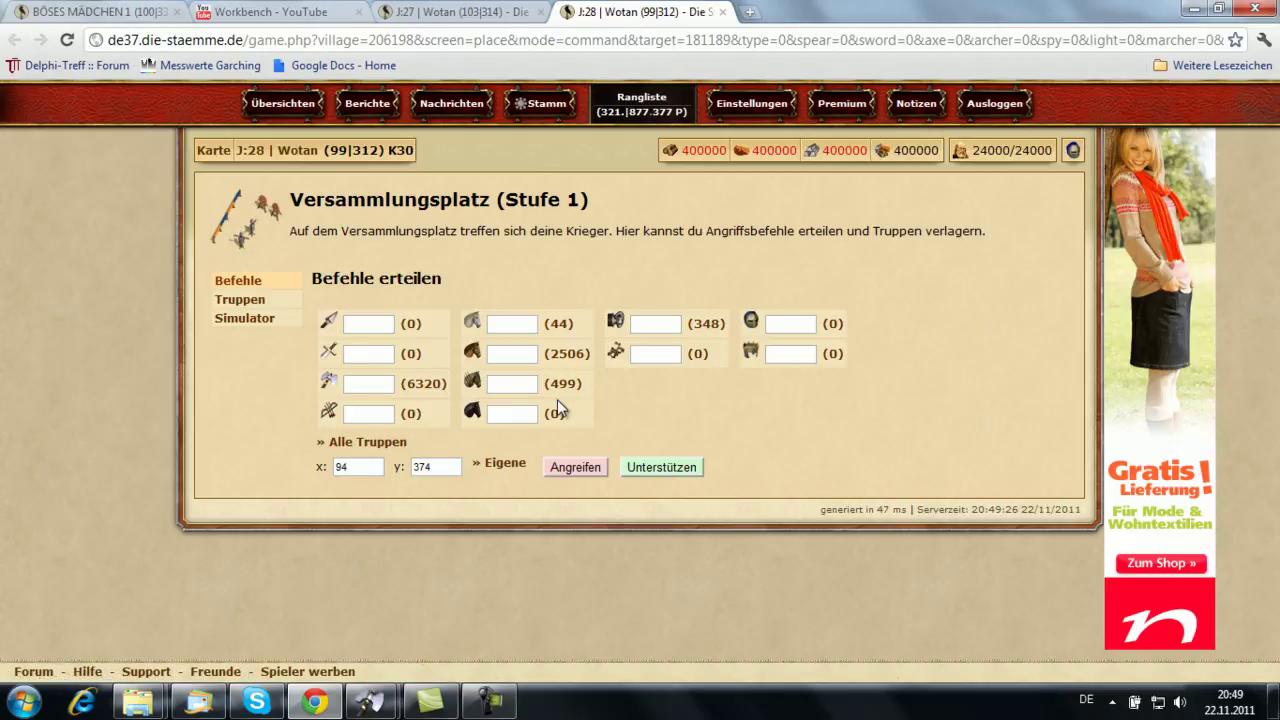
pyautogui.moveTo(362, 470); pyautogui.dragTo(335, 467)
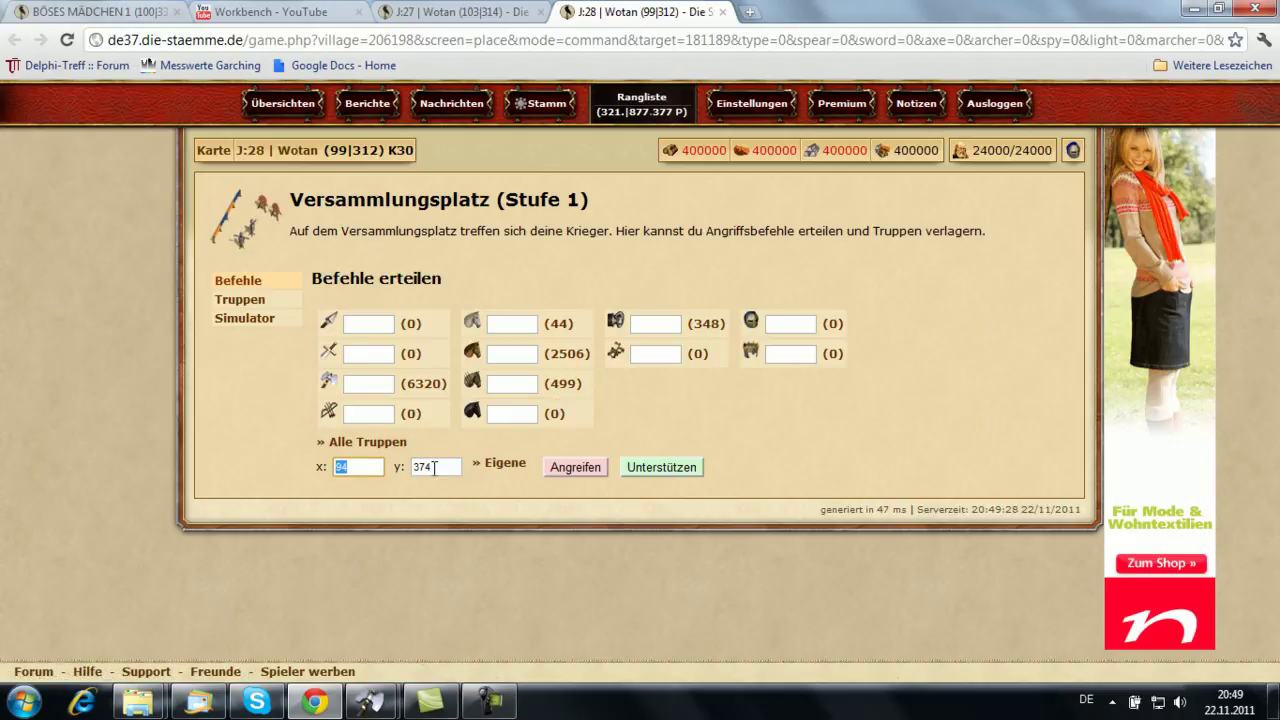
pyautogui.click(388, 443)
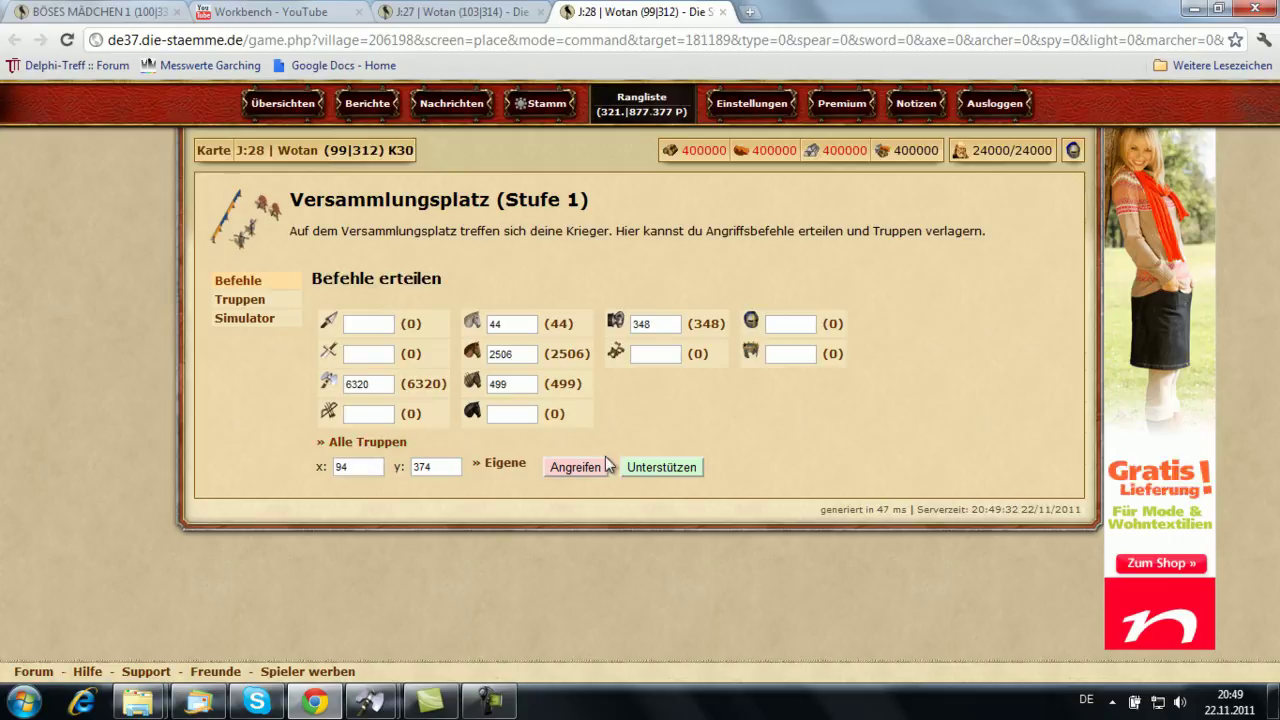
pyautogui.click(575, 467)
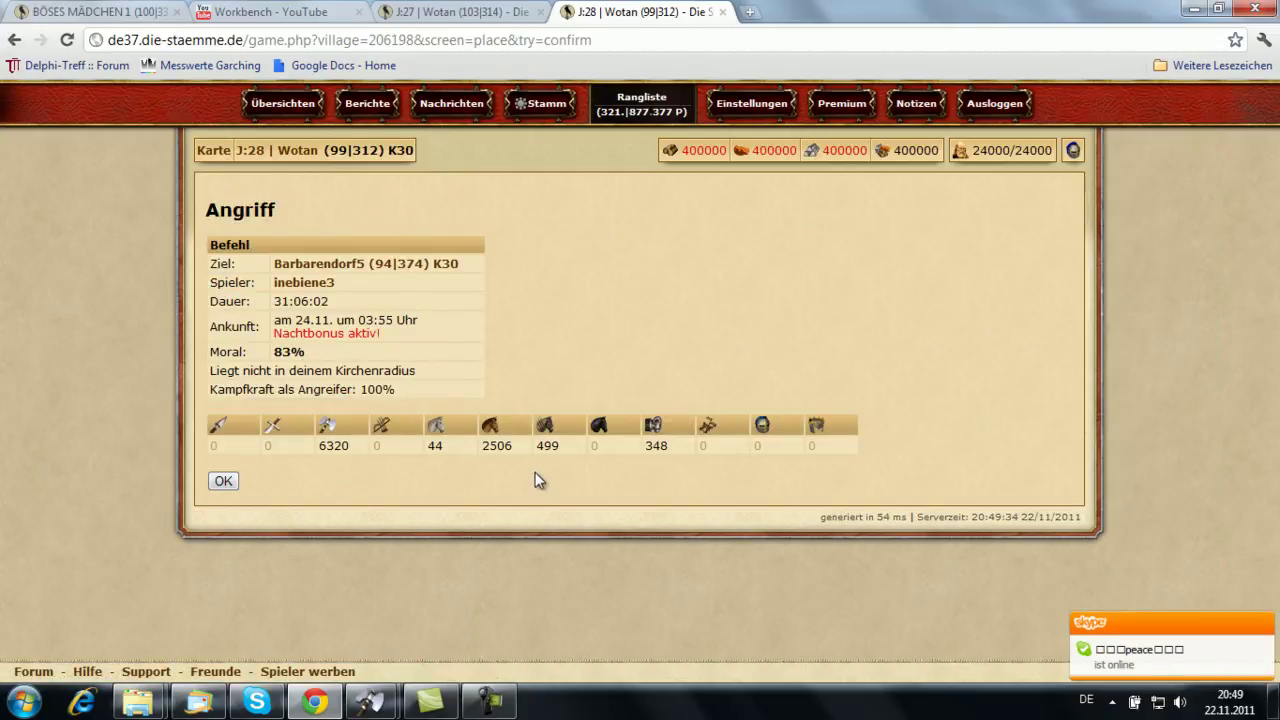
pyautogui.click(740, 12)
# Step: Return to the attack overview in DS Workbench, widen the Abschickzeit column slightly and select the second through sixth attacks
pyautogui.click(386, 706)
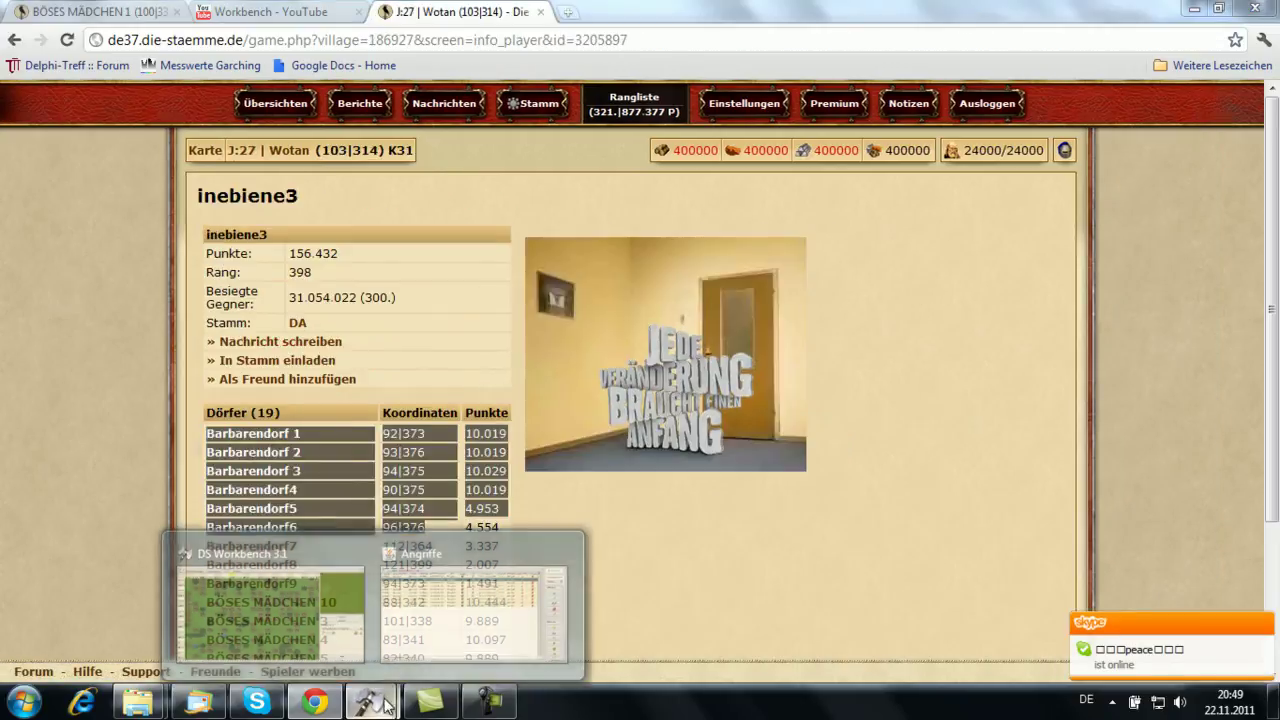
pyautogui.click(462, 552)
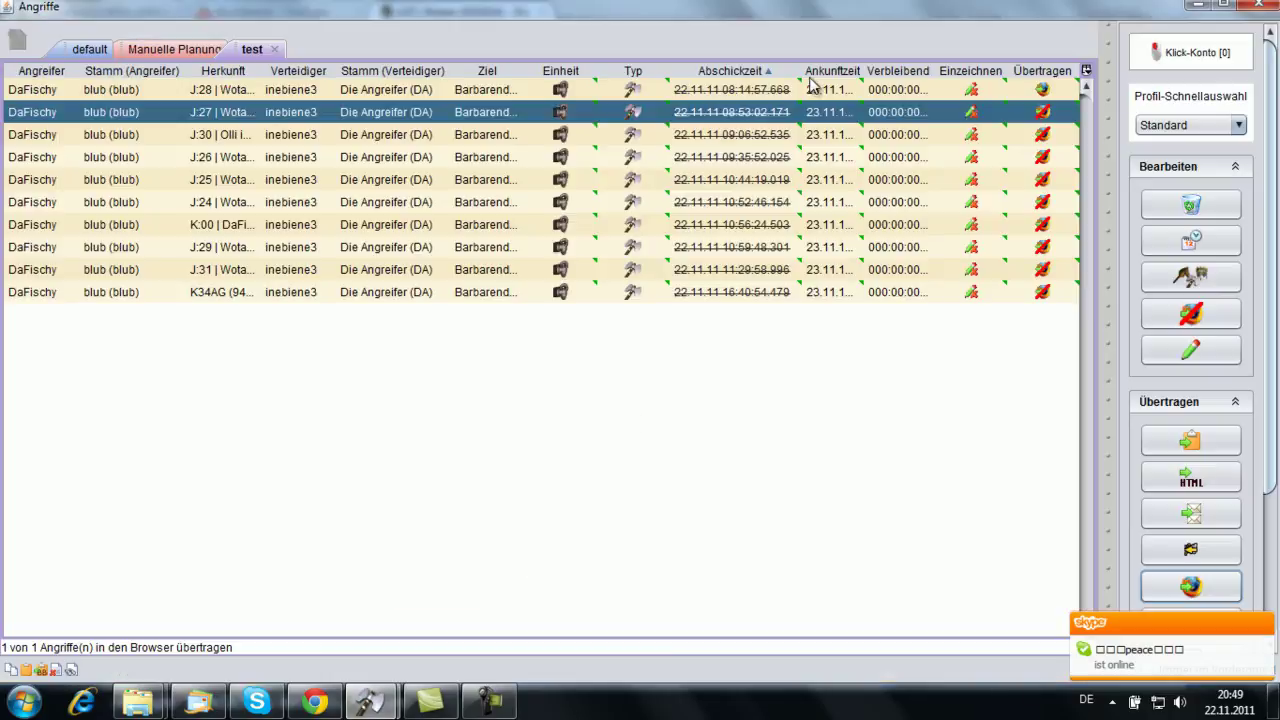
pyautogui.moveTo(801, 70)
pyautogui.mouseDown()
pyautogui.moveTo(835, 71)
pyautogui.moveTo(815, 72)
pyautogui.mouseUp()
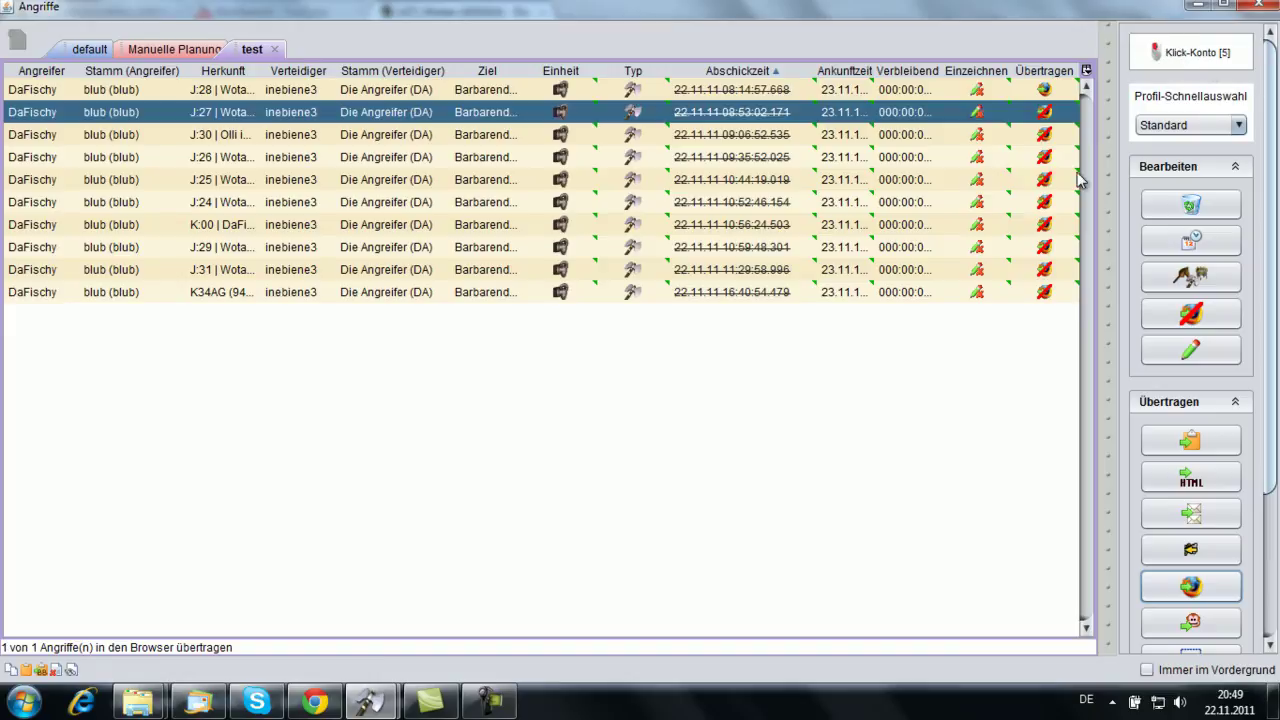
pyautogui.keyDown('shift'); pyautogui.click(888, 202); pyautogui.keyUp('shift')
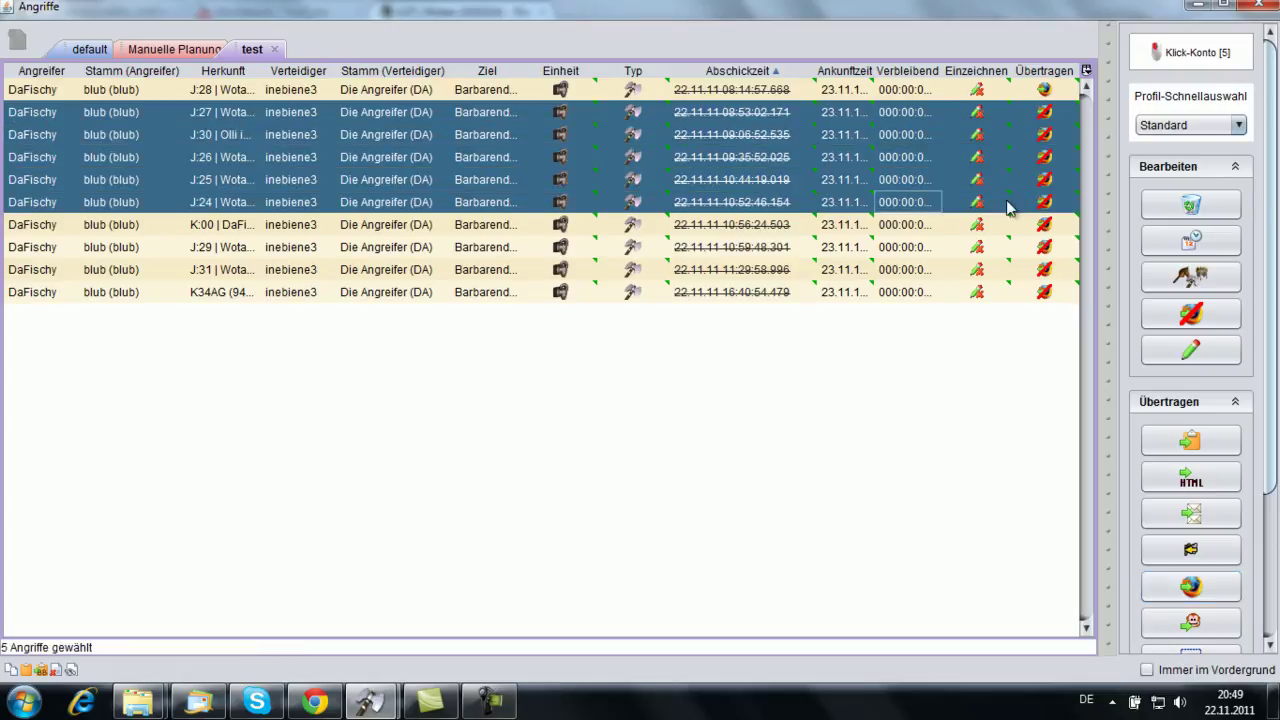